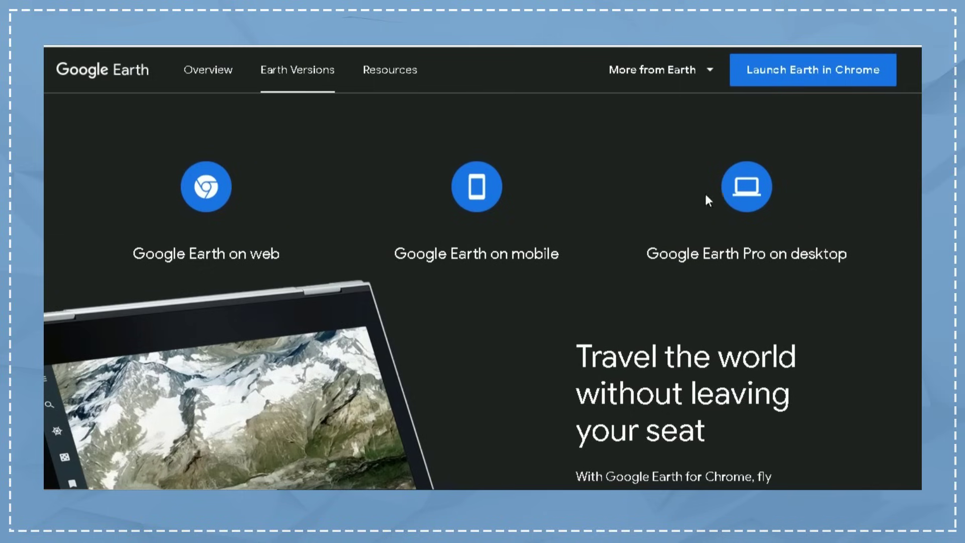
- Download Google Earth Pro for desktop, accepting its terms
click(734, 177)
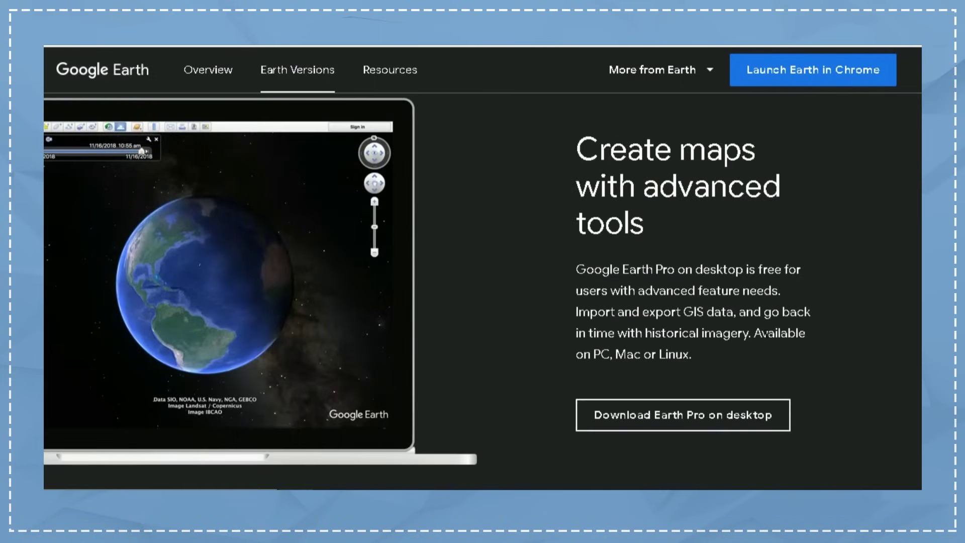
click(710, 410)
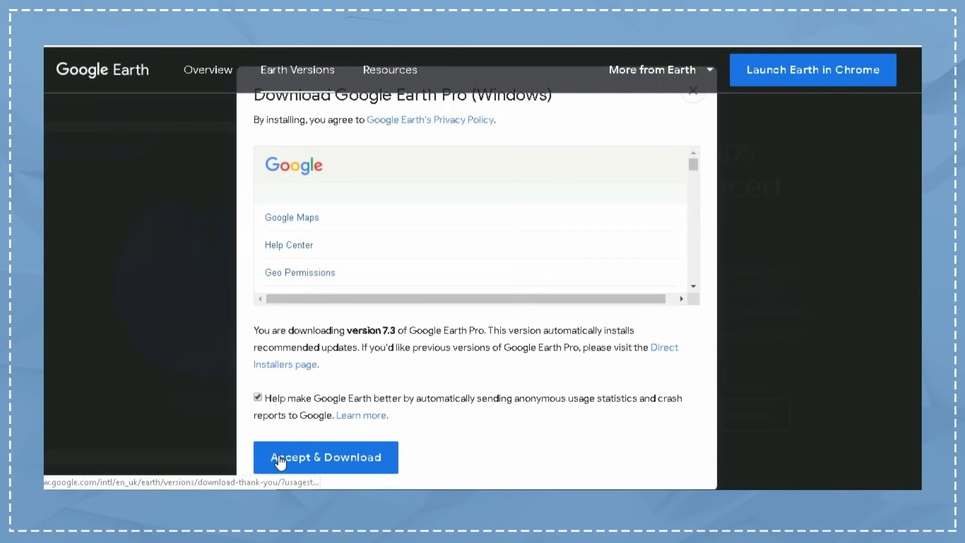
click(279, 459)
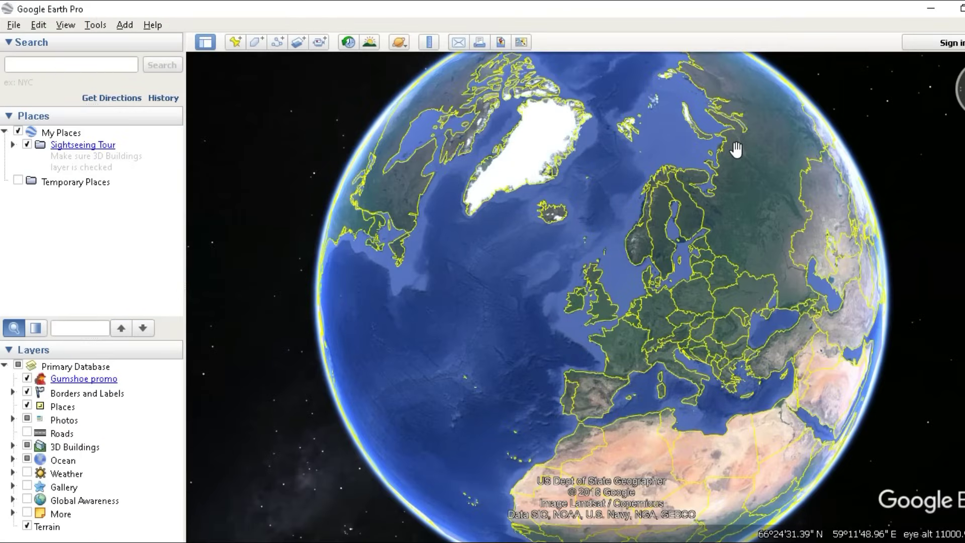
- Set the navigation options so the view does not automatically tilt while zooming
click(95, 24)
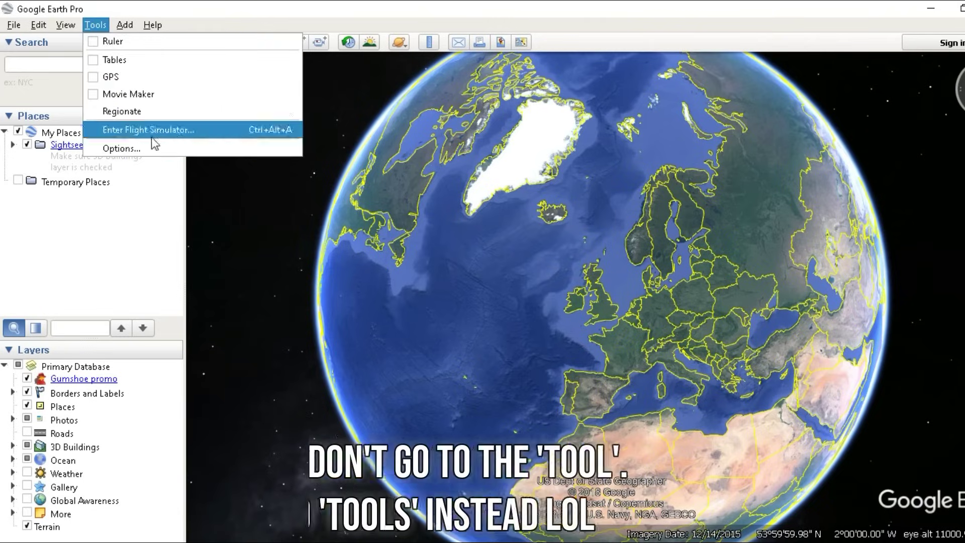
click(141, 147)
click(462, 81)
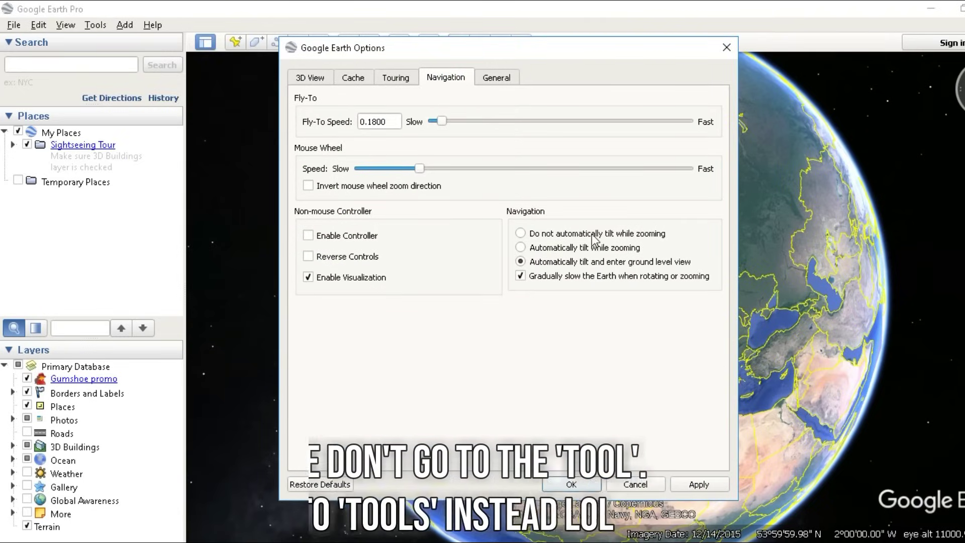
click(592, 233)
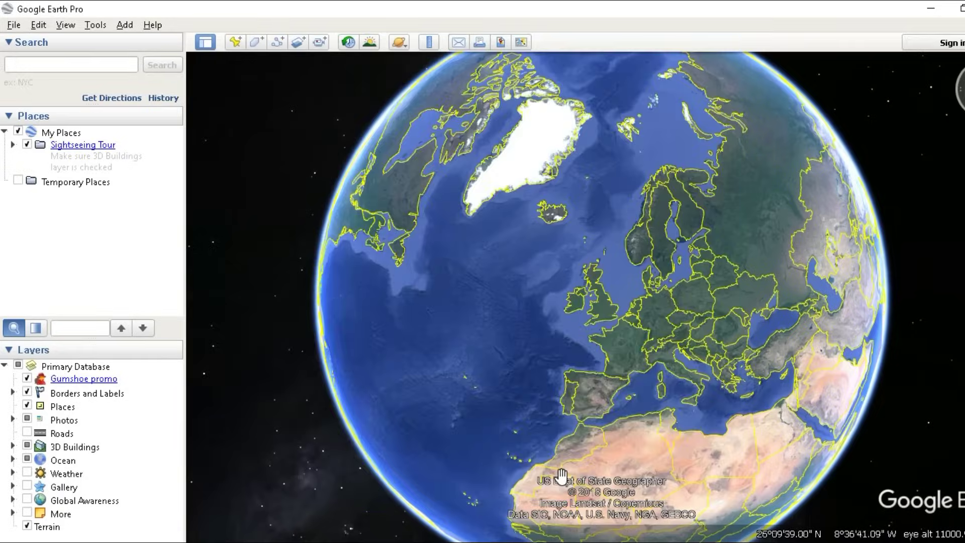
- Search for "Smethwick, UK" and frame the industrial area around the motorway northwest of the town
click(58, 64)
text(smethwic)
click(61, 80)
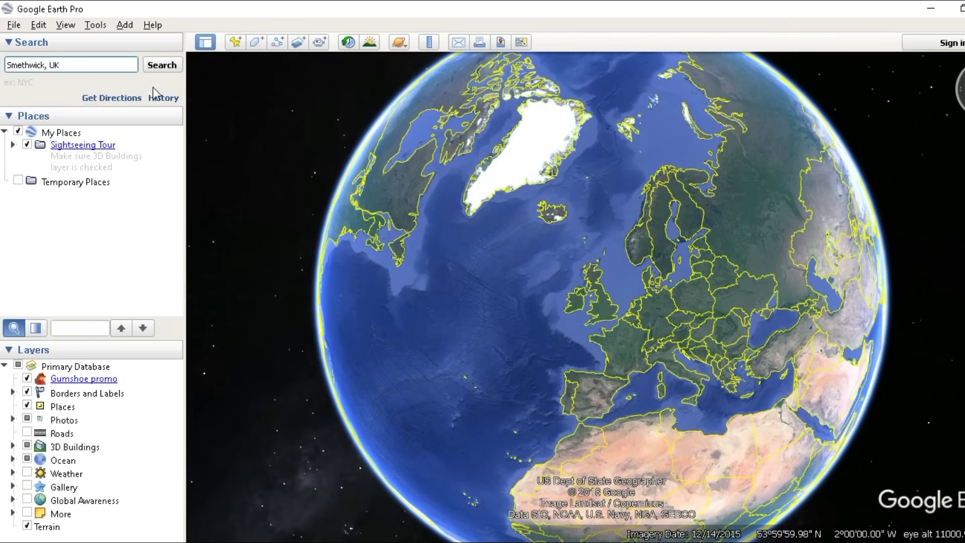
click(162, 65)
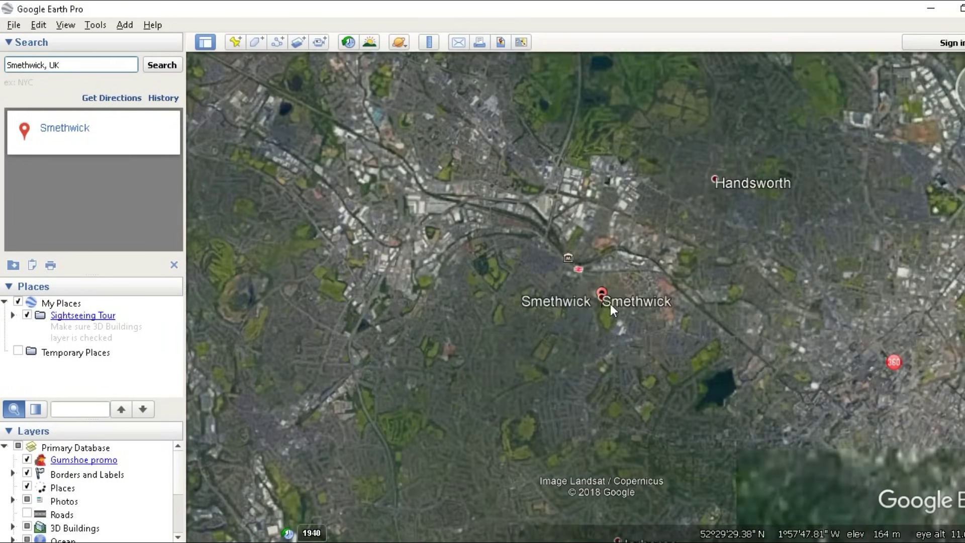
scroll(611, 284, up, 5)
scroll(612, 284, up, 2)
scroll(643, 274, up, 2)
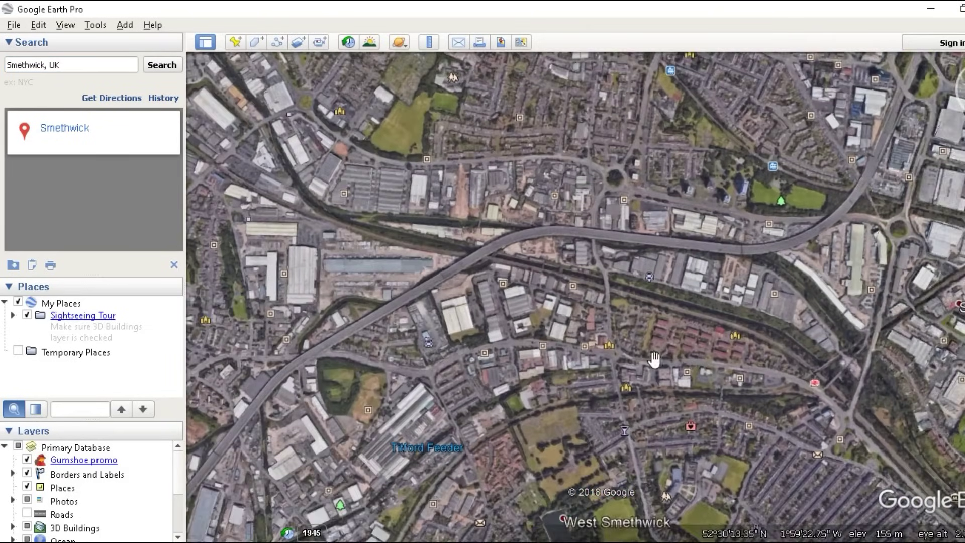
drag(656, 362, 696, 375)
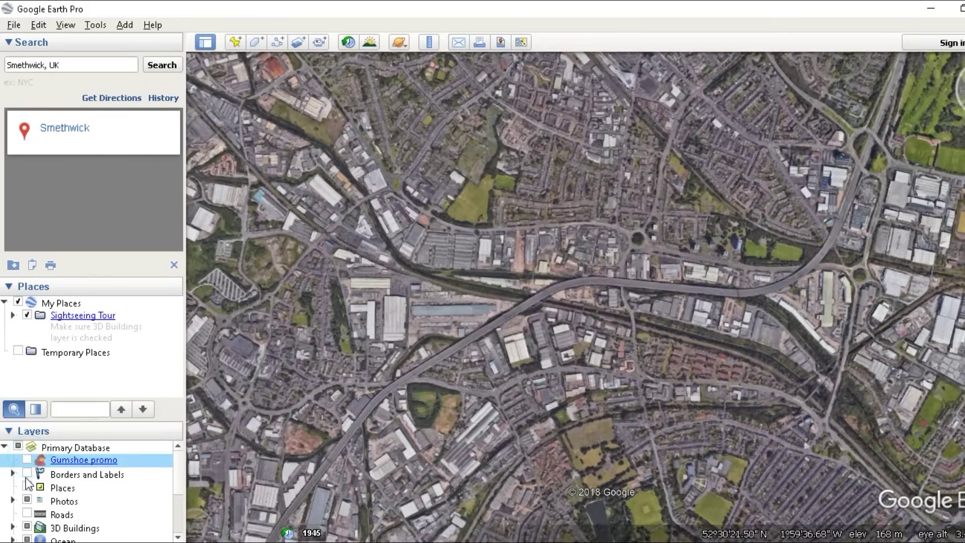
- Hide the map layers such as Places, Photos and Ocean, keeping only 3D Buildings switched on
scroll(27, 480, down, 1)
click(27, 459)
click(27, 500)
click(28, 486)
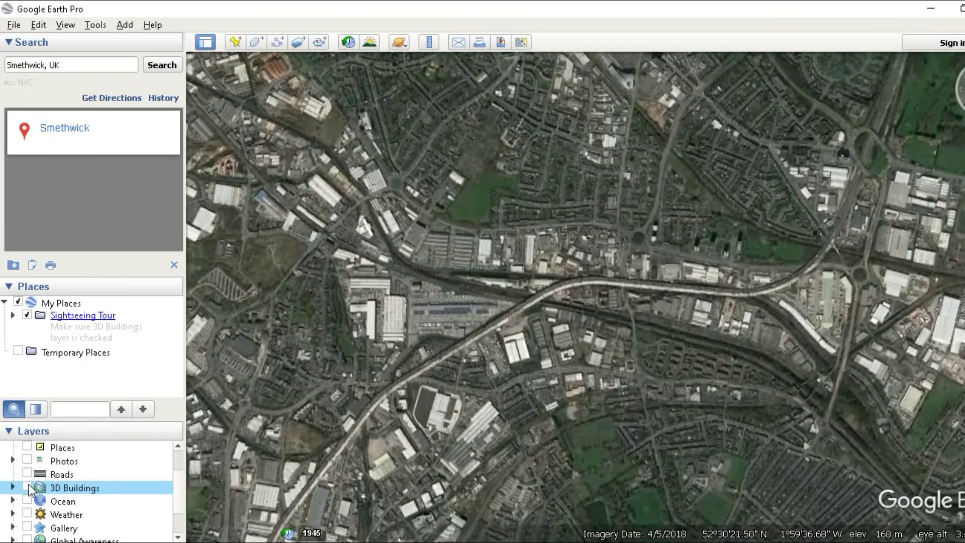
click(27, 486)
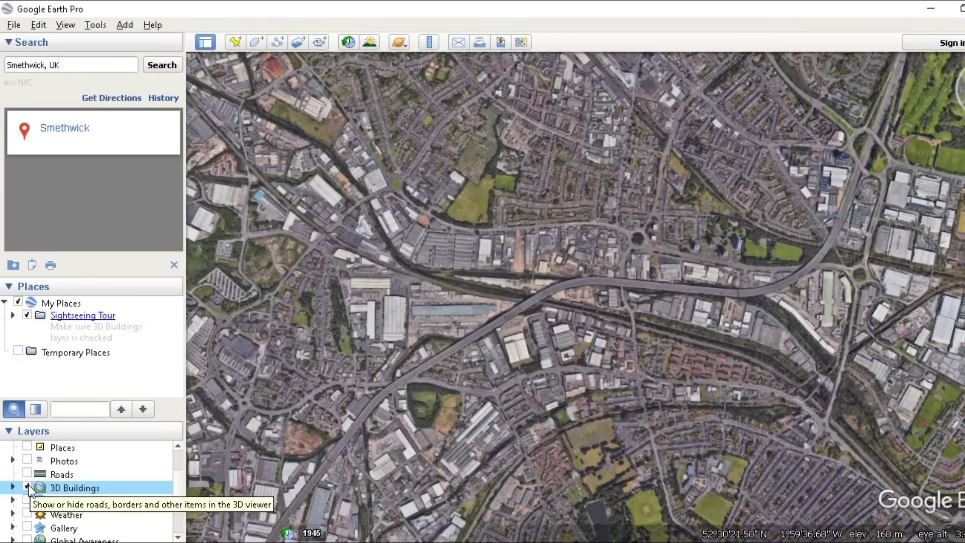
- Start saving the view as an image and remove the title and description, legend, scale and compass from it
click(15, 24)
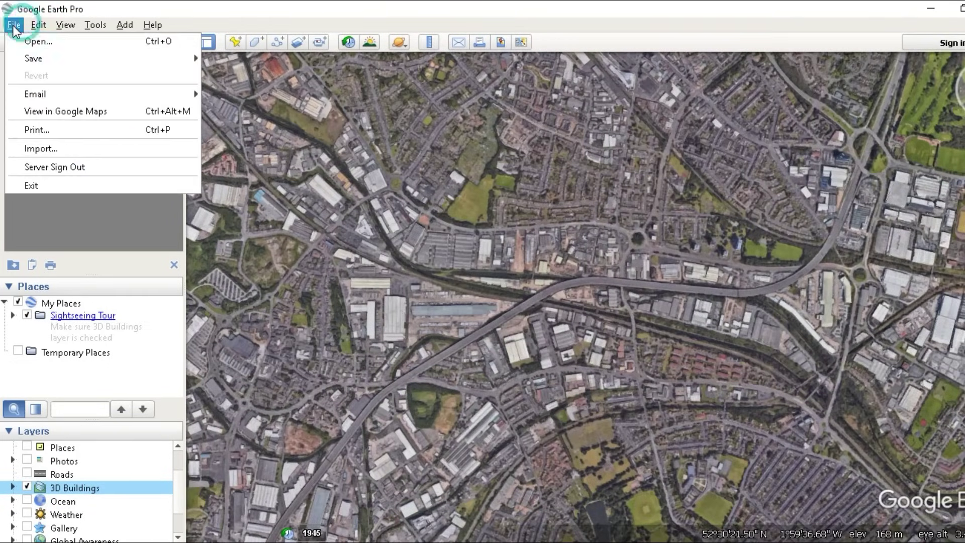
mouse_move(27, 58)
click(266, 106)
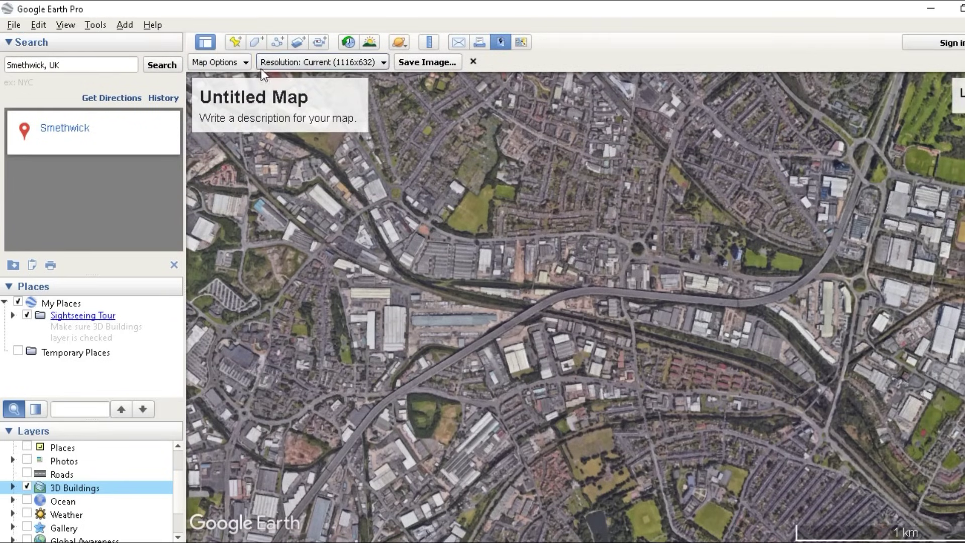
click(248, 68)
click(221, 100)
click(218, 121)
click(218, 141)
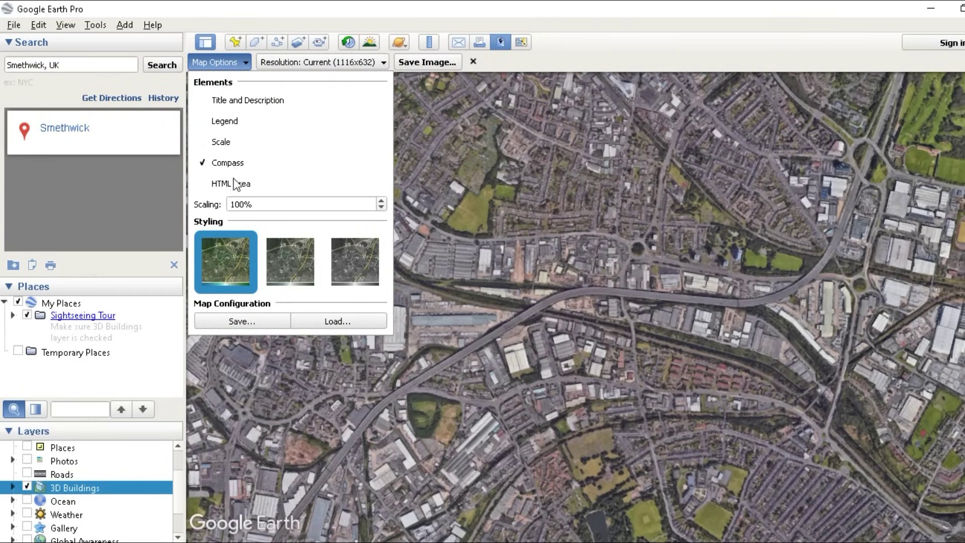
click(230, 166)
- Set the image resolution to Maximum (4800x2718) and save it to the Desktop as a JPEG named Map
click(274, 62)
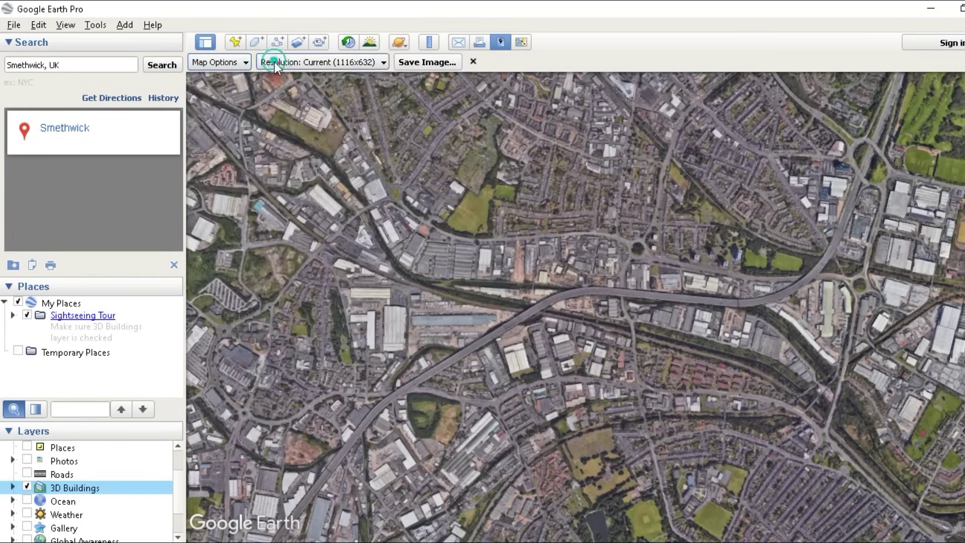
click(274, 62)
click(292, 160)
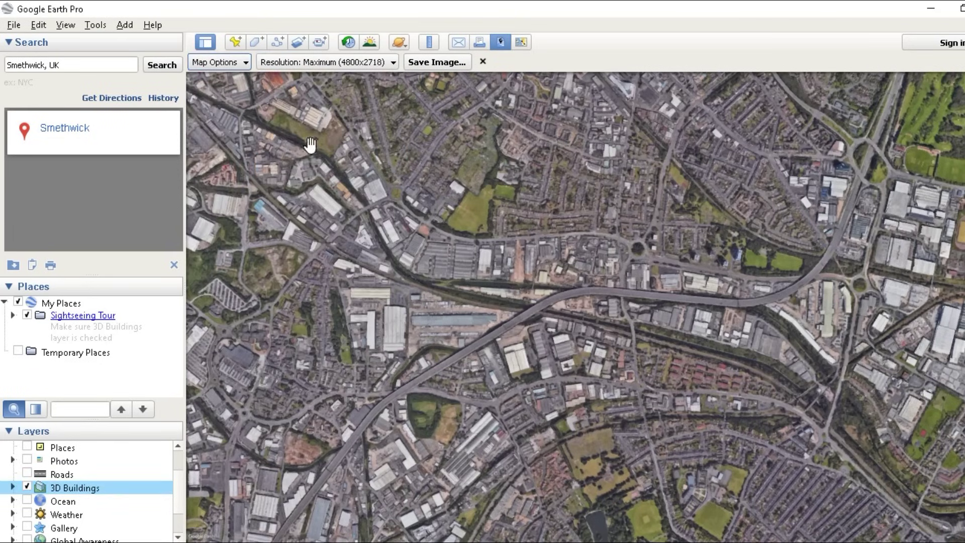
click(457, 68)
click(274, 191)
text(Map)
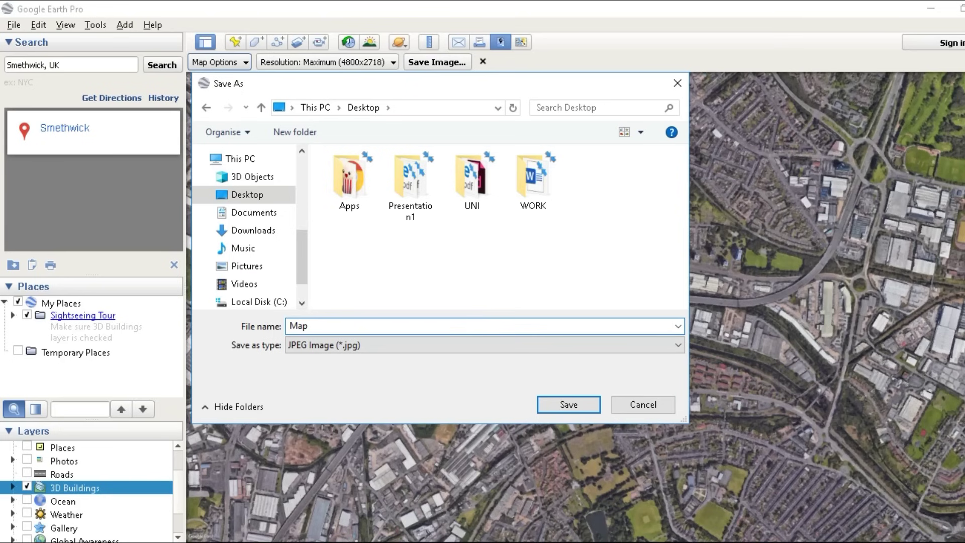
key(Return)
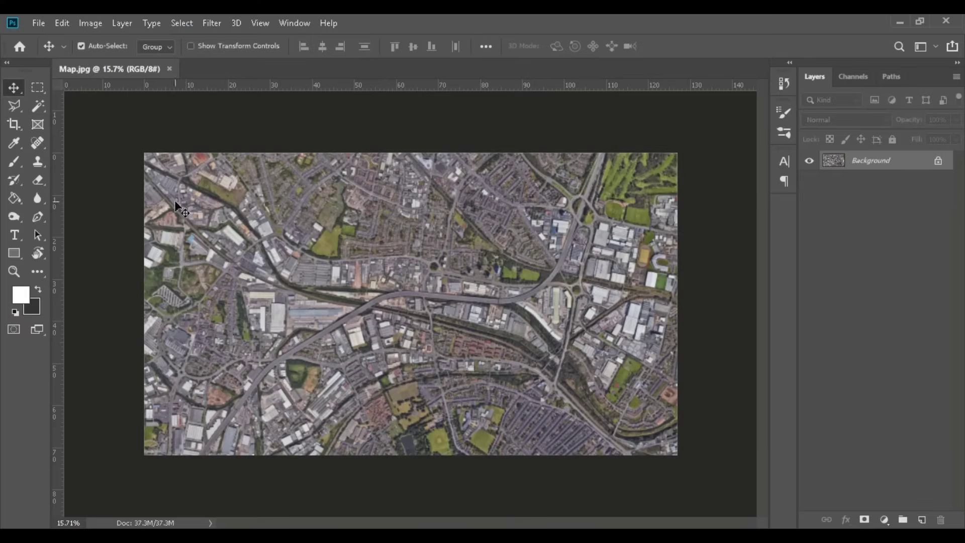
- Switch to Photoshop and crop narrow strips off the upper and lower edges of the Map.jpg image
click(18, 129)
drag(410, 150, 416, 167)
drag(416, 450, 416, 428)
click(740, 47)
scroll(391, 378, up, 2)
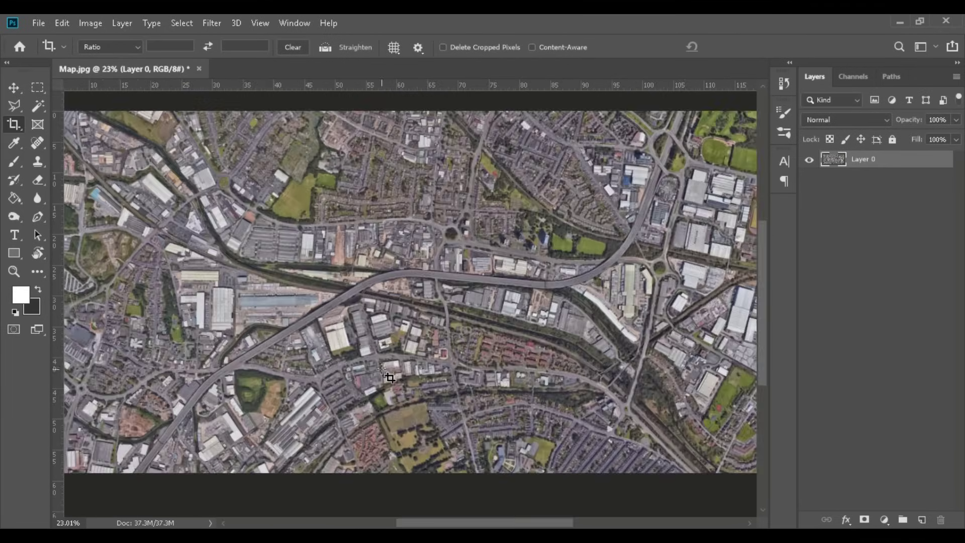
click(13, 88)
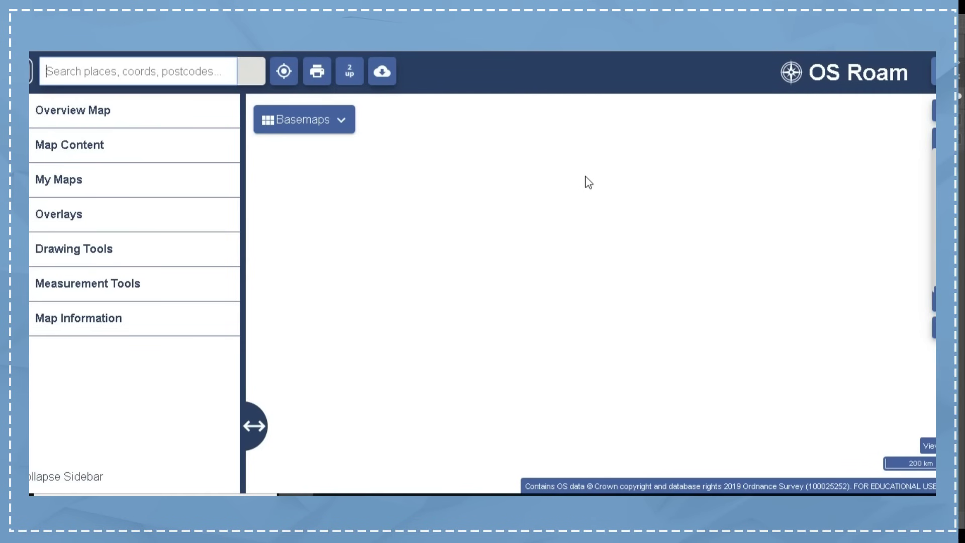
- Switch to Digimap's OS Roam, search for smethwick and bring Smethwick (Sandwell) into view
click(91, 71)
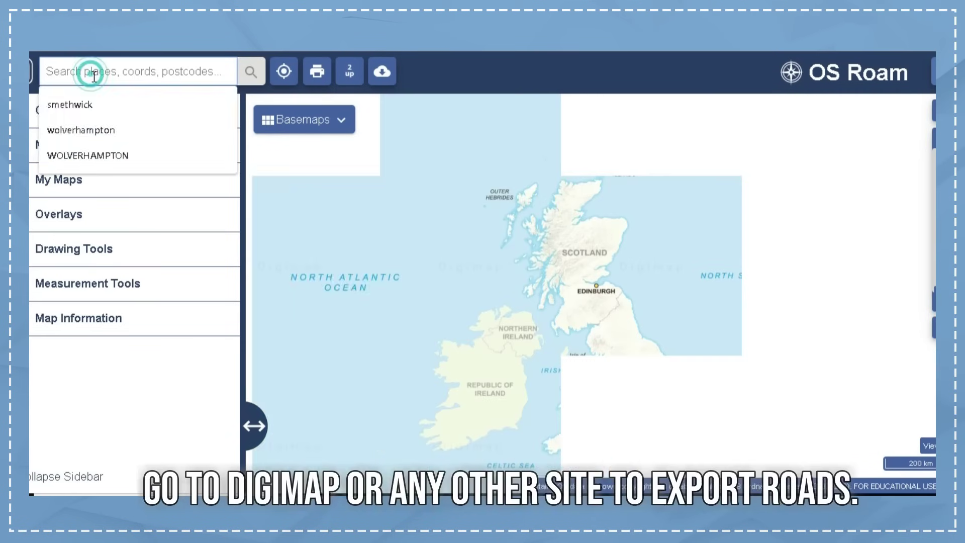
text(s)
click(144, 103)
click(243, 69)
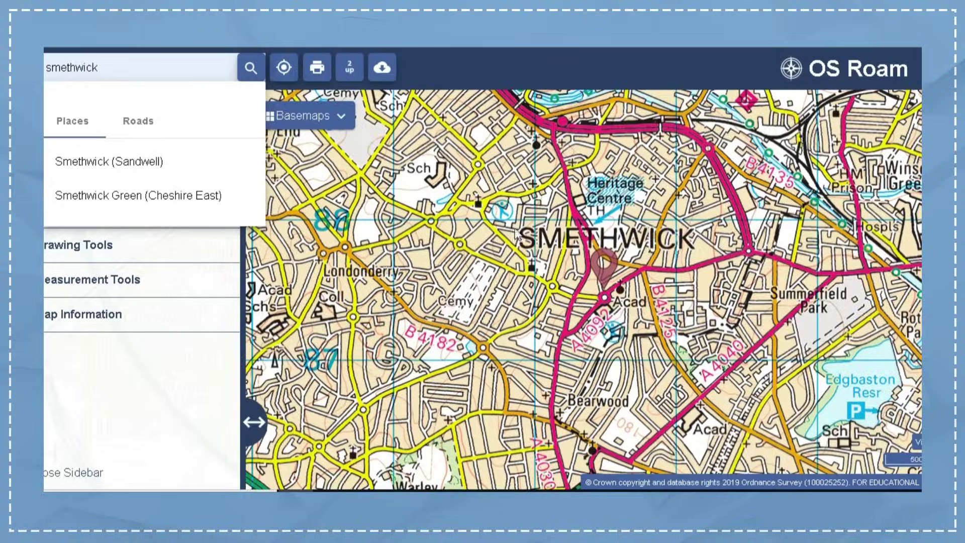
drag(515, 229, 548, 370)
drag(600, 286, 538, 351)
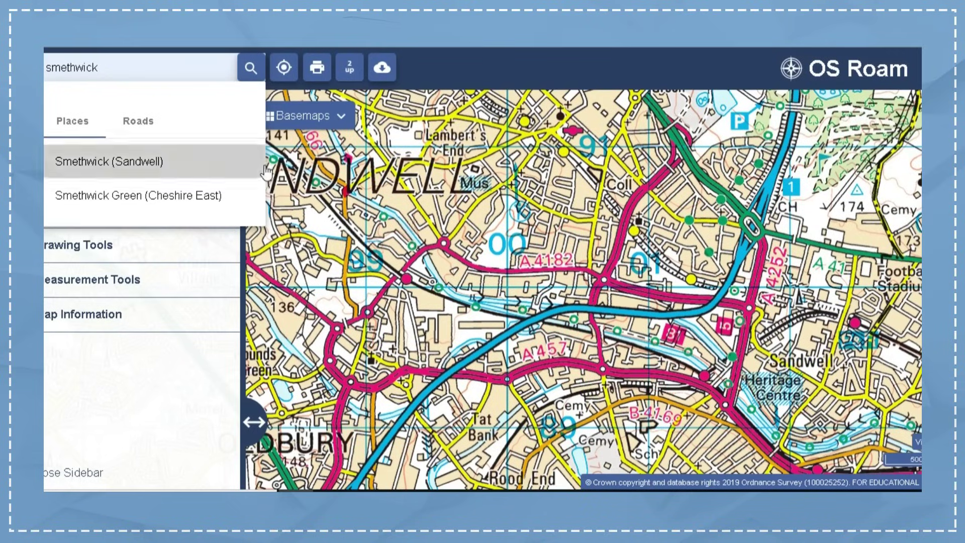
- Change the basemap to Vector Map District and match the zoom to the Smethwick area
click(302, 116)
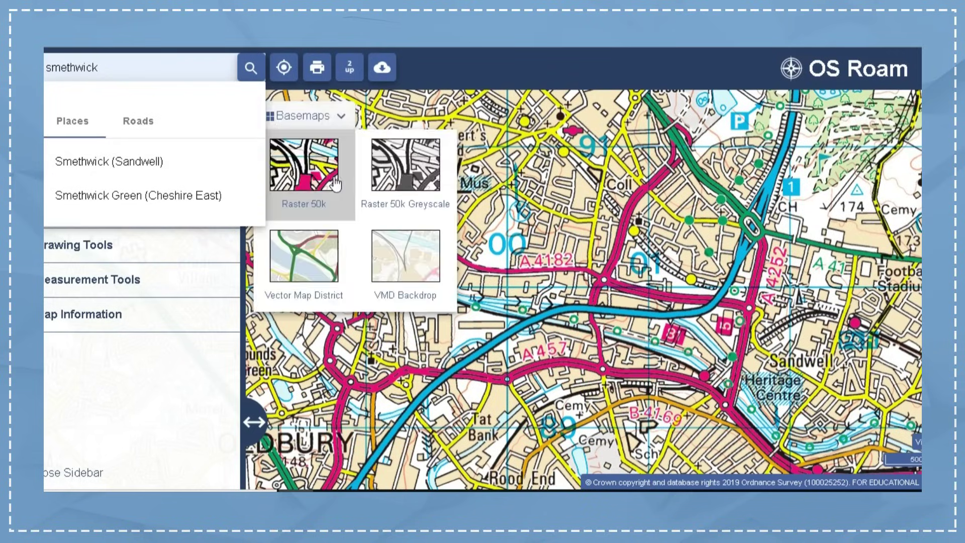
scroll(559, 336, down, 3)
scroll(562, 342, up, 3)
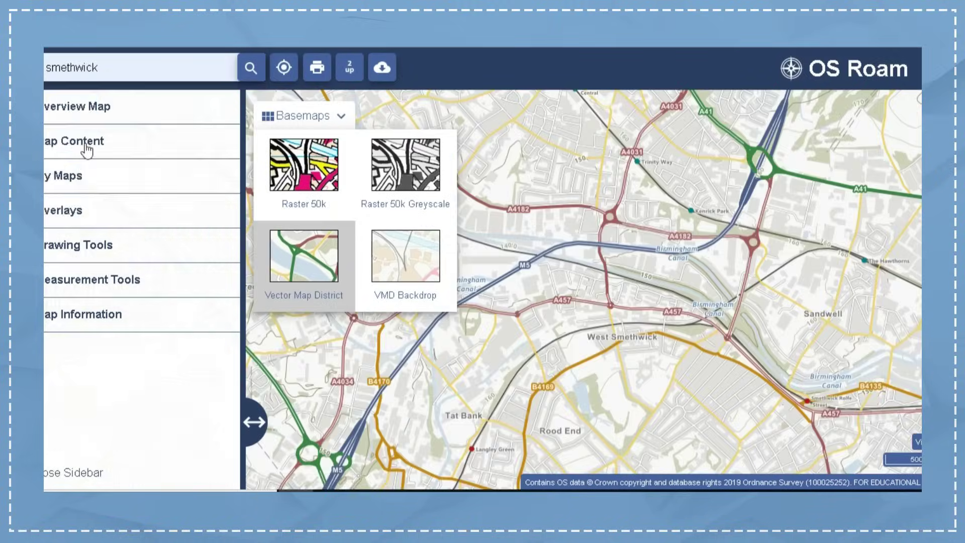
- Hide the Railway, Air Transport, Natural Features, Settlements, National Boundary and Height Information layers, leaving only Roads
click(86, 145)
click(46, 172)
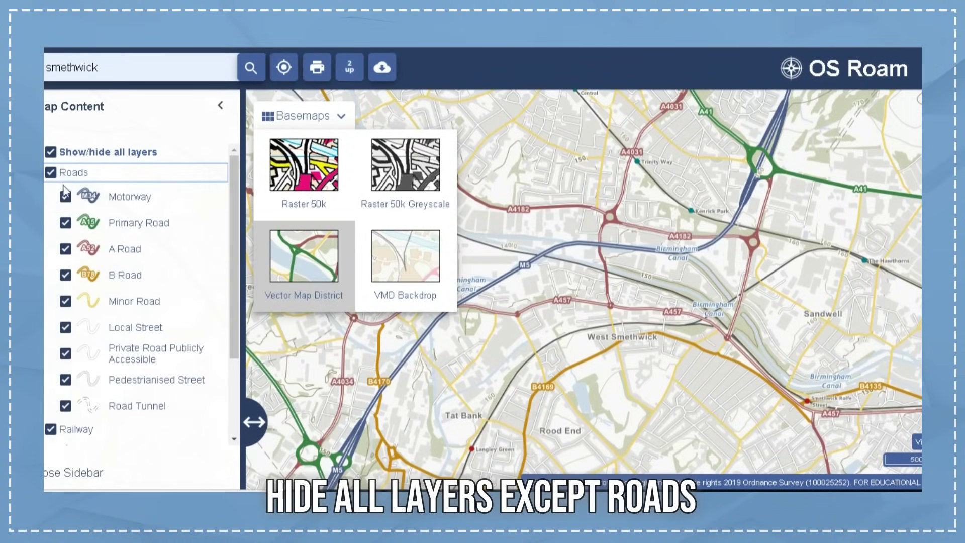
click(46, 173)
click(76, 194)
click(50, 193)
click(50, 217)
click(51, 242)
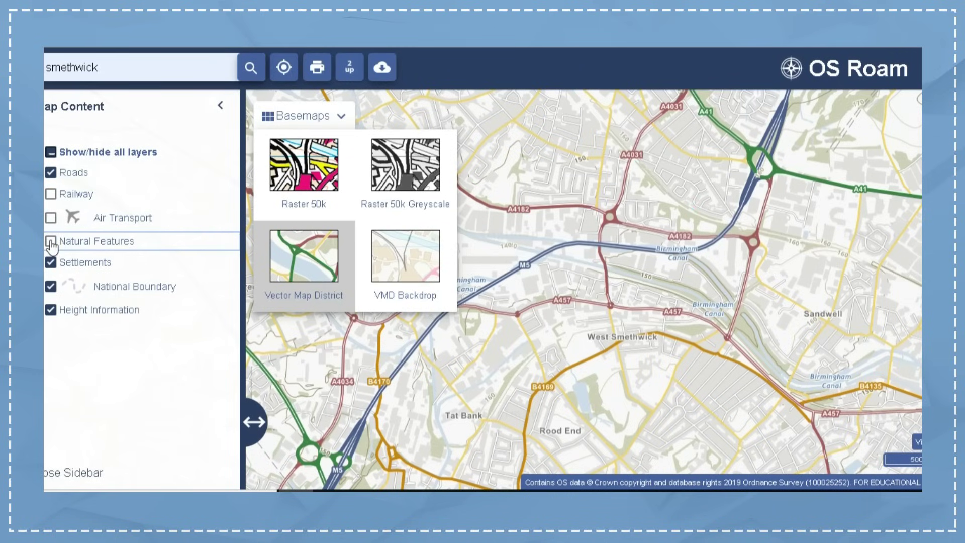
click(51, 262)
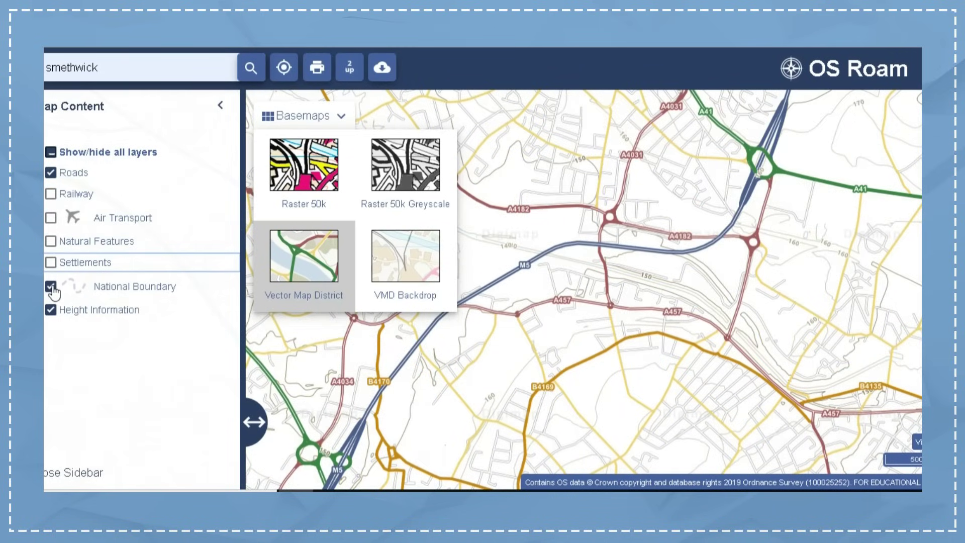
click(51, 287)
click(50, 309)
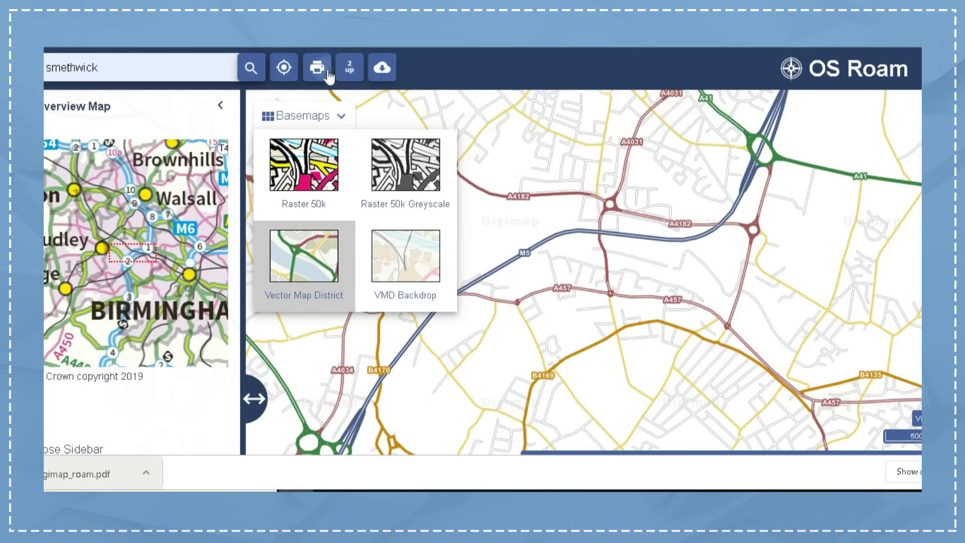
- Open the print setup for the roads map and try a print scale of 11800
click(316, 66)
click(530, 105)
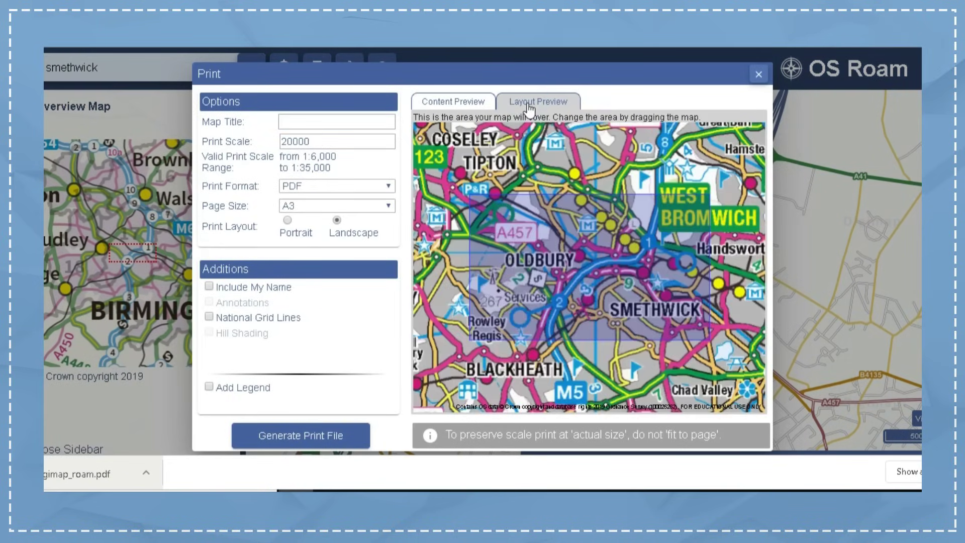
double_click(378, 146)
text(11800)
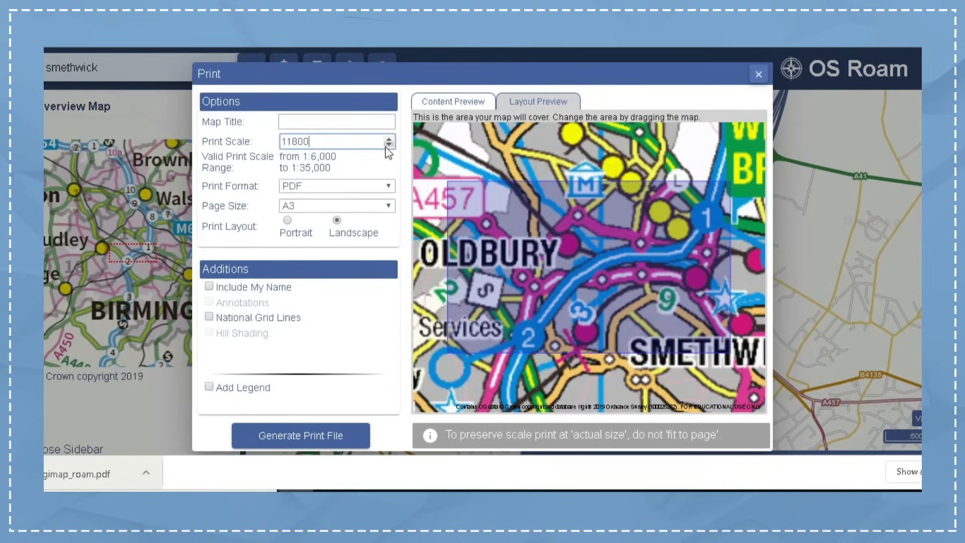
click(389, 144)
- Recentre the print area on the motorway, refine the print scale to around 10060 and generate the PDF print file
click(457, 102)
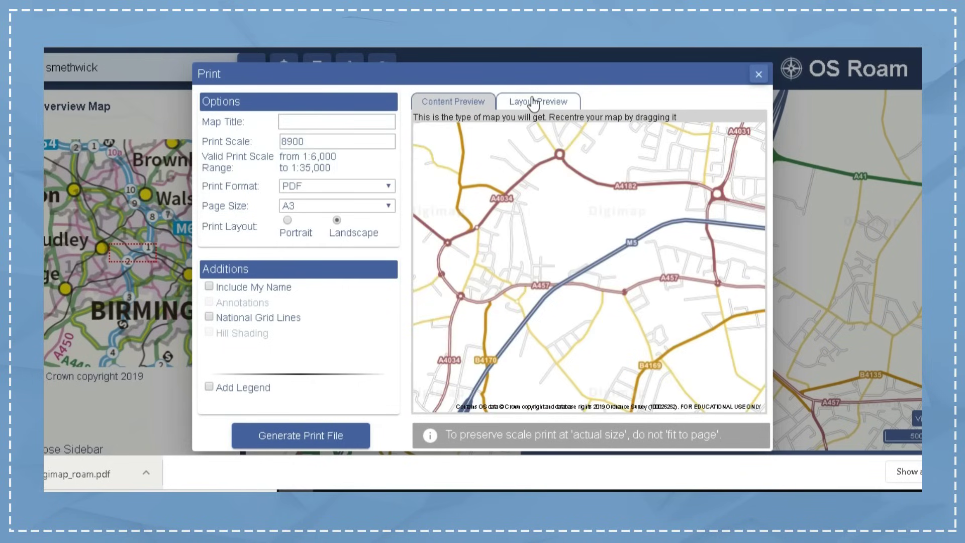
drag(619, 256, 556, 278)
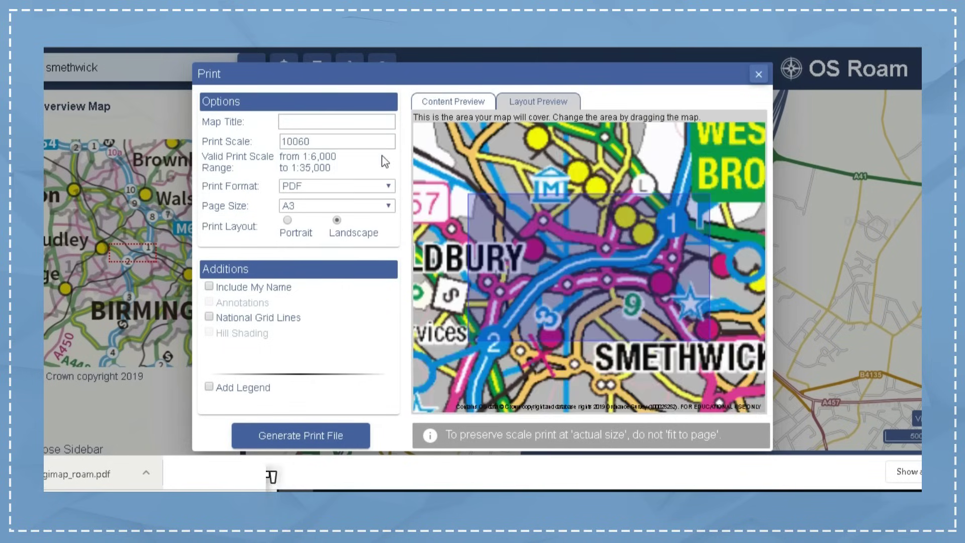
click(389, 139)
click(328, 436)
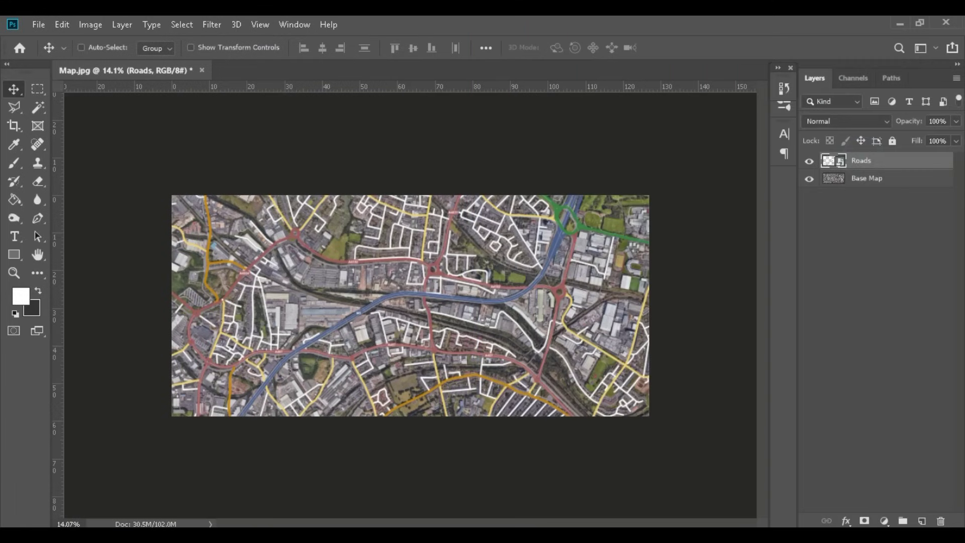
- Add a layer mask to the Roads layer and apply a white Color Overlay at 100% opacity
click(864, 521)
click(828, 161)
click(885, 520)
click(847, 521)
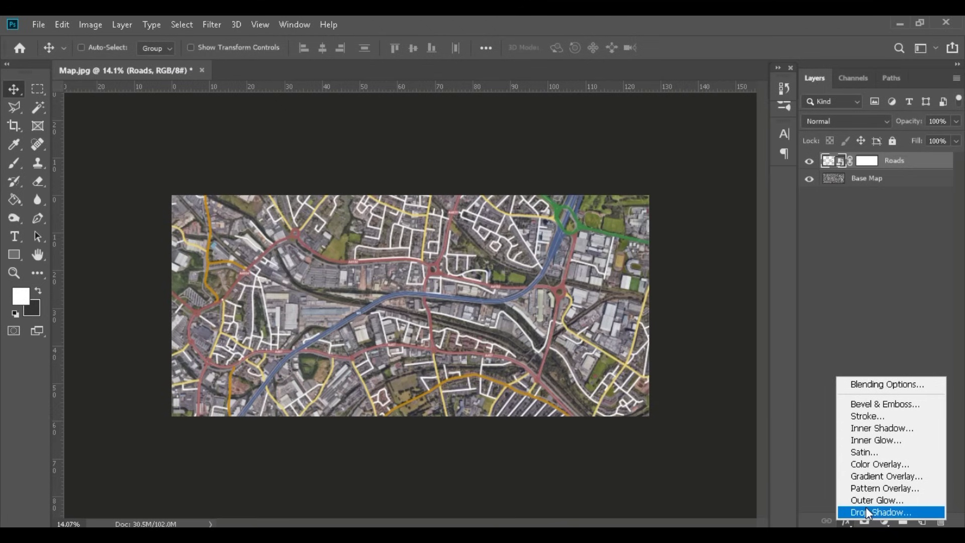
click(900, 473)
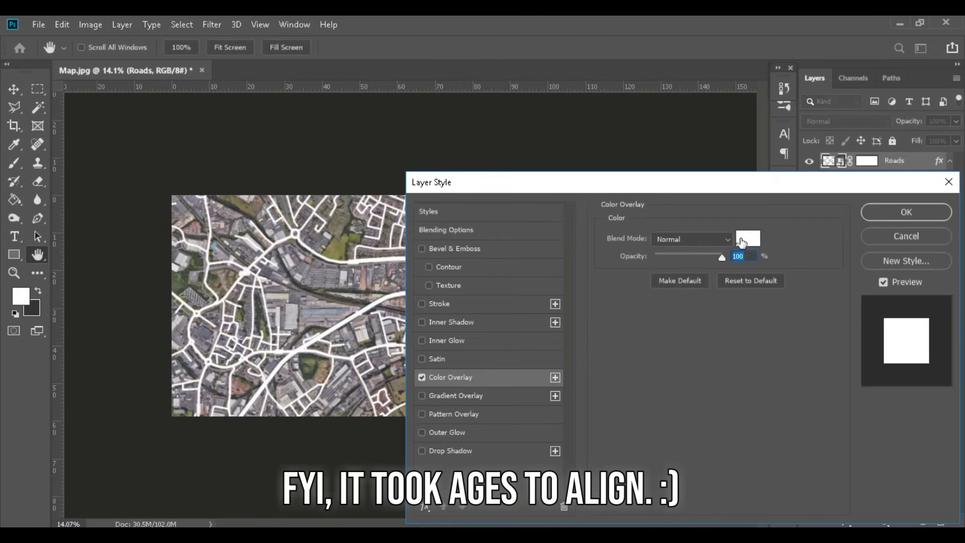
click(877, 204)
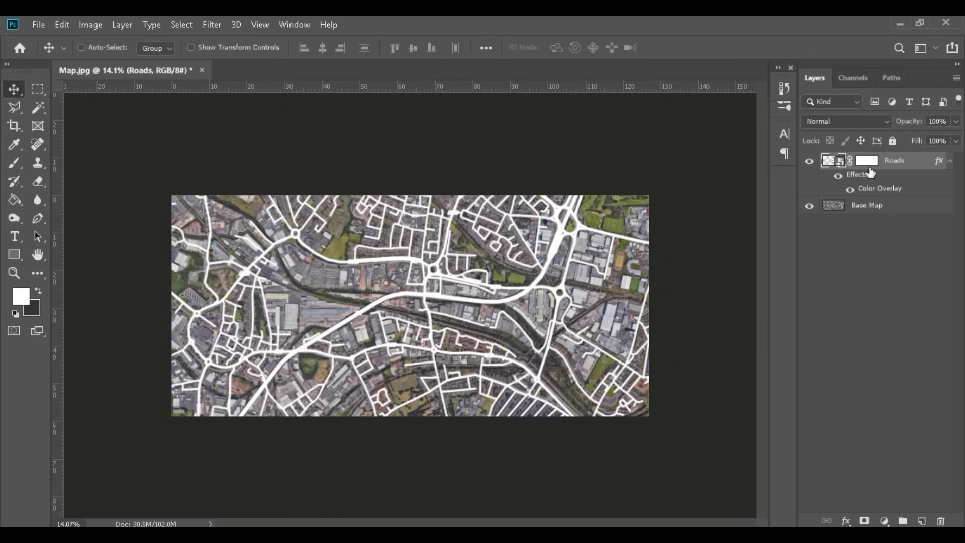
- Paint black on the Roads layer mask with a 152 px brush to hide the faint watermark over the industrial area
click(867, 161)
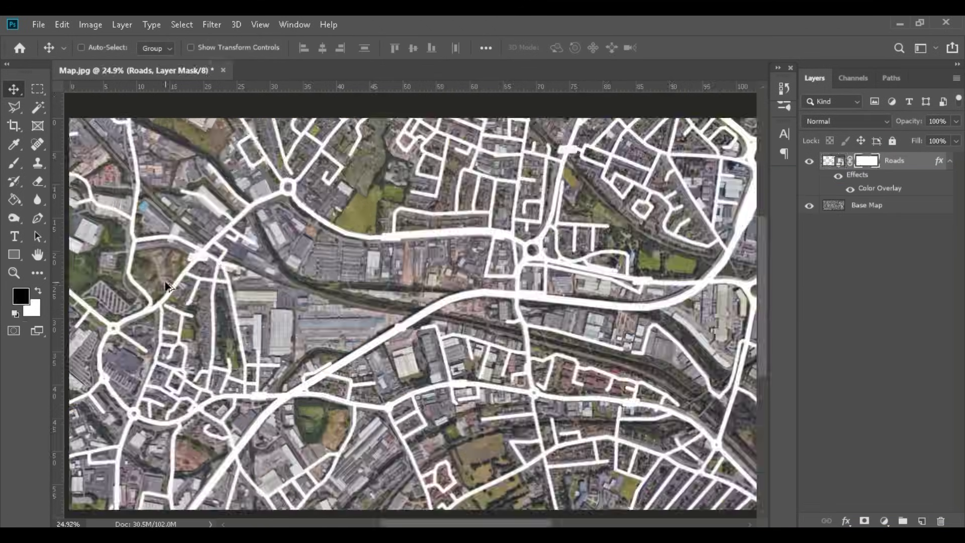
scroll(324, 323, up, 5)
key(b)
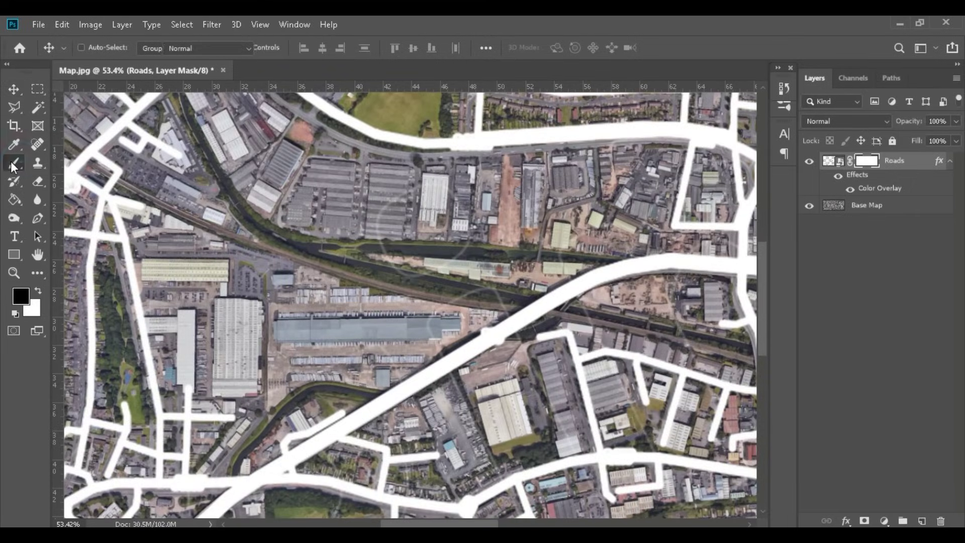
right_click(414, 271)
click(533, 175)
drag(437, 189, 303, 235)
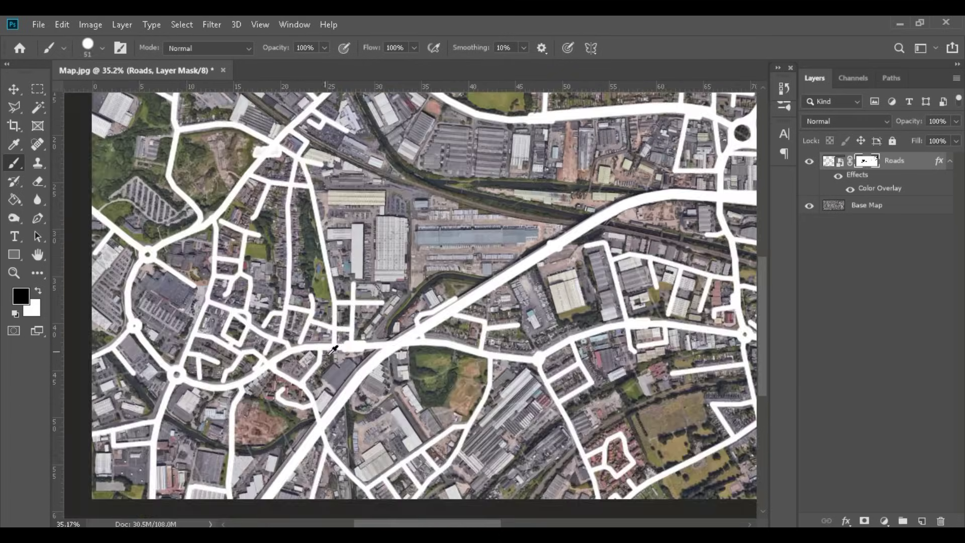
- Reduce the brush to 20 px at 100% hardness and mask out the bulges along the road edges beside the motorway
scroll(356, 359, up, 5)
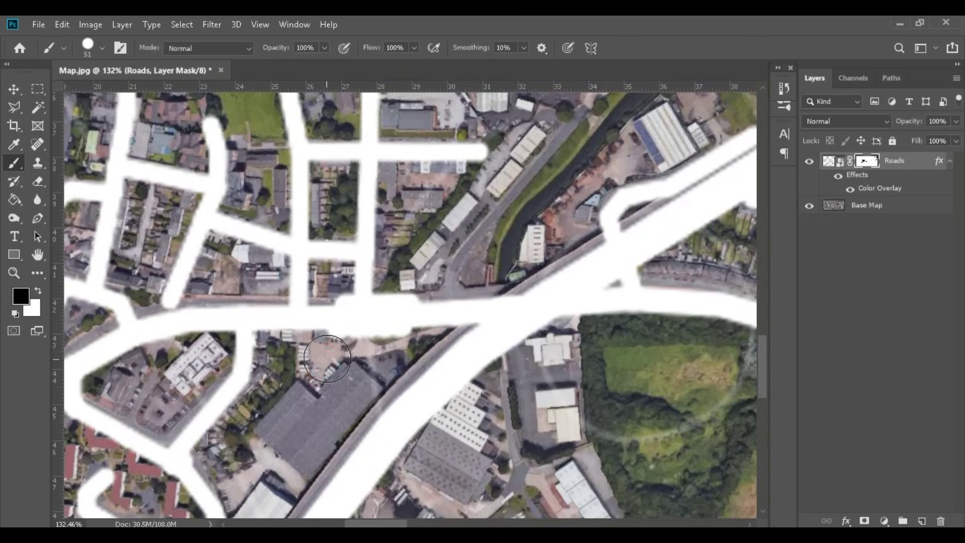
right_click(543, 181)
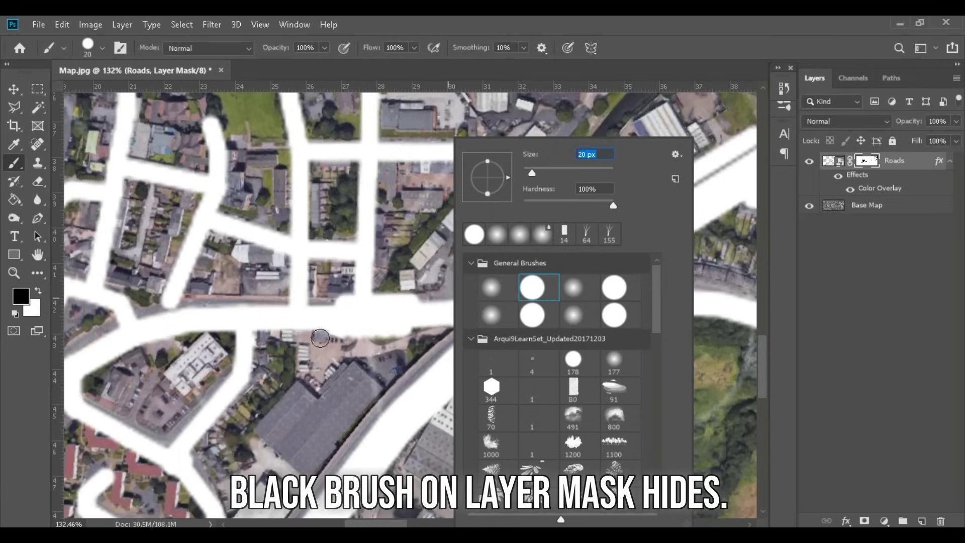
key(Return)
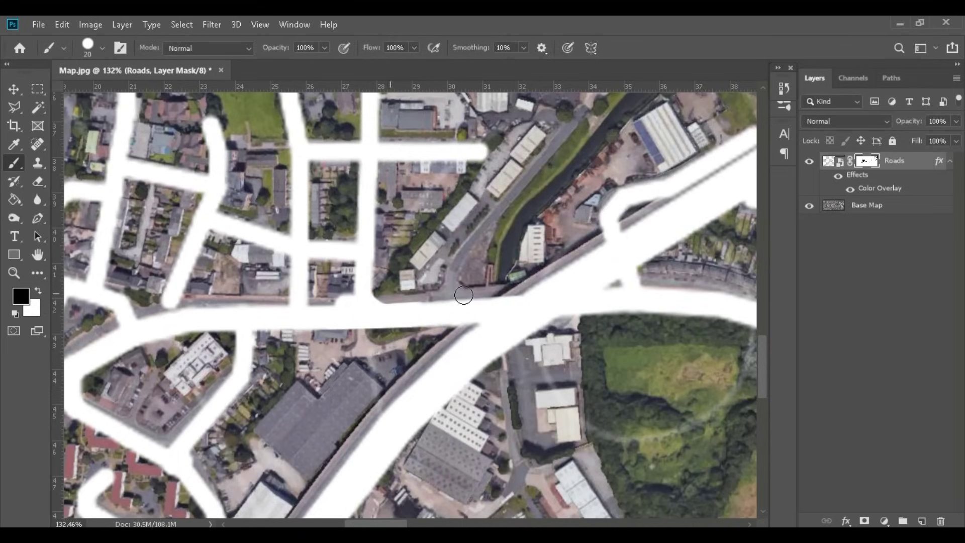
scroll(352, 293, up, 3)
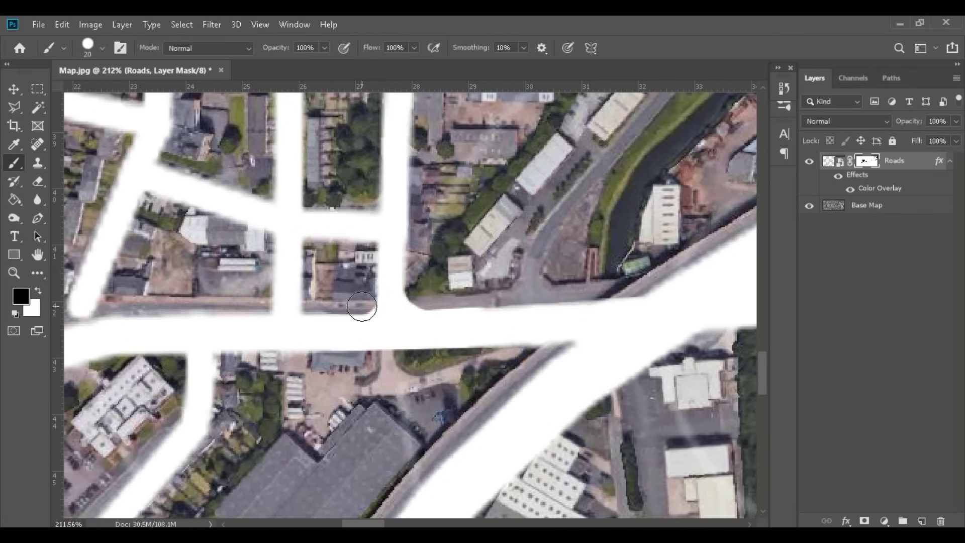
scroll(330, 298, down, 10)
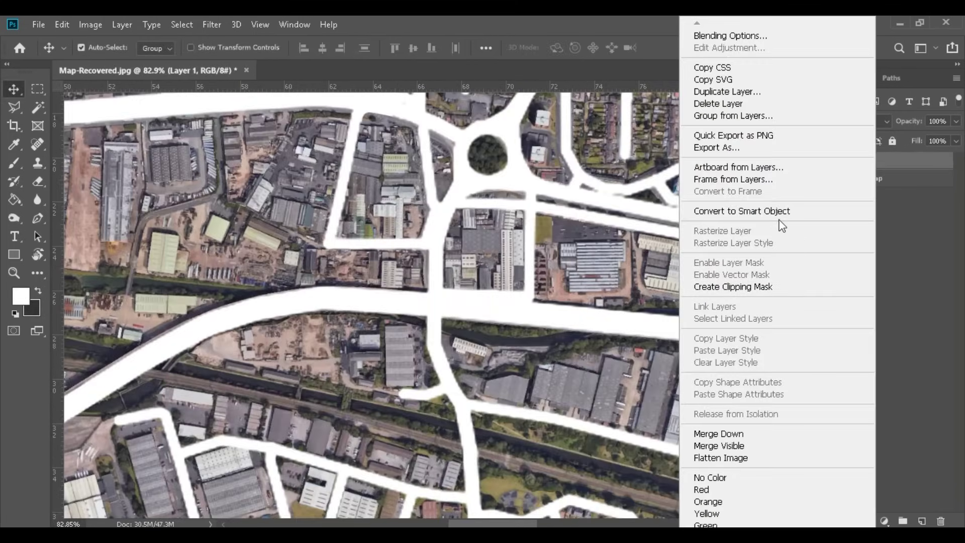
- Apply Smart Sharpen to the Roads layer with amount 500%, radius 64 px, noise reduction 100% and Lens Blur removal
click(779, 210)
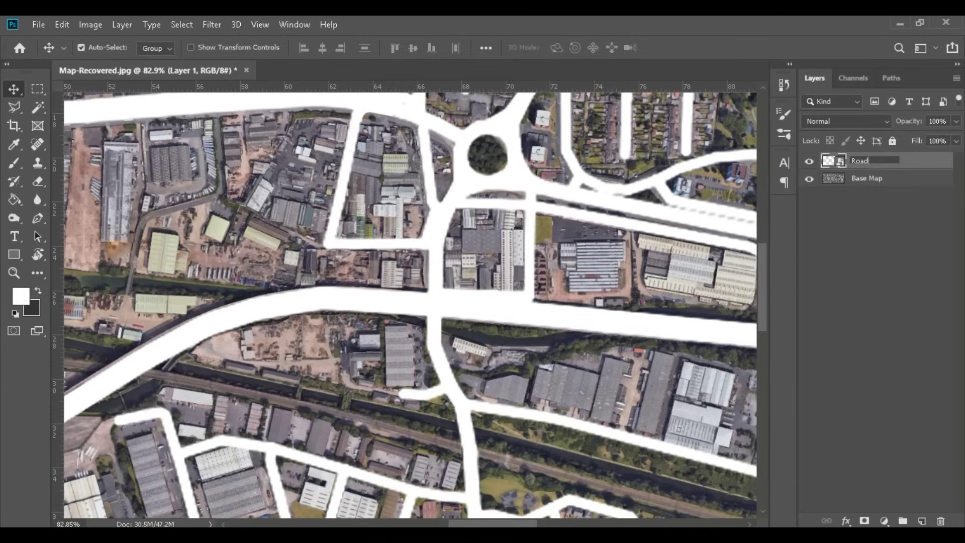
click(210, 24)
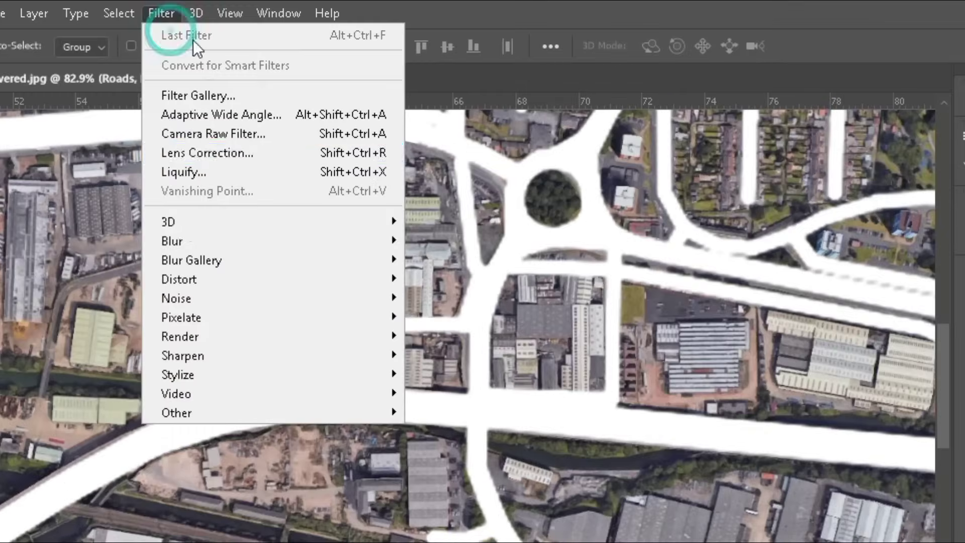
mouse_move(229, 187)
mouse_move(199, 357)
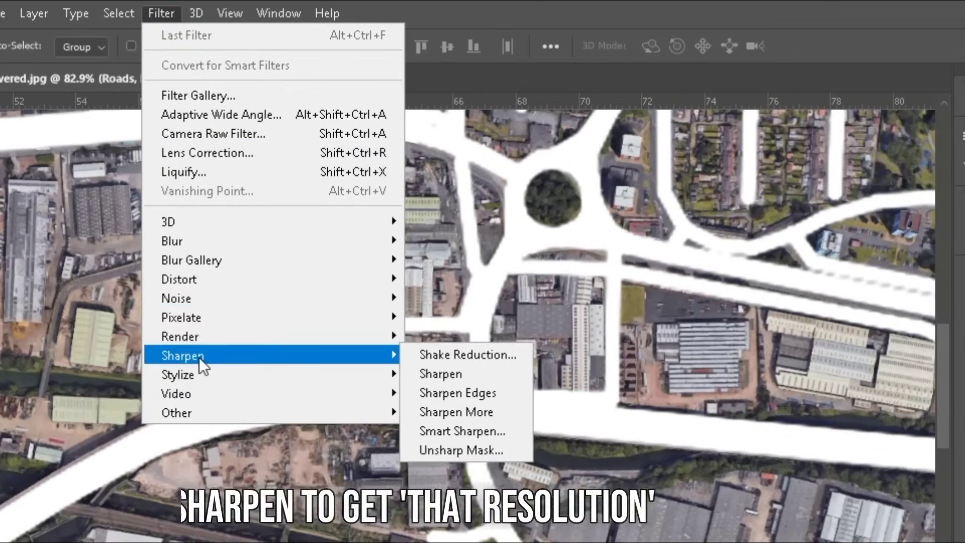
click(505, 436)
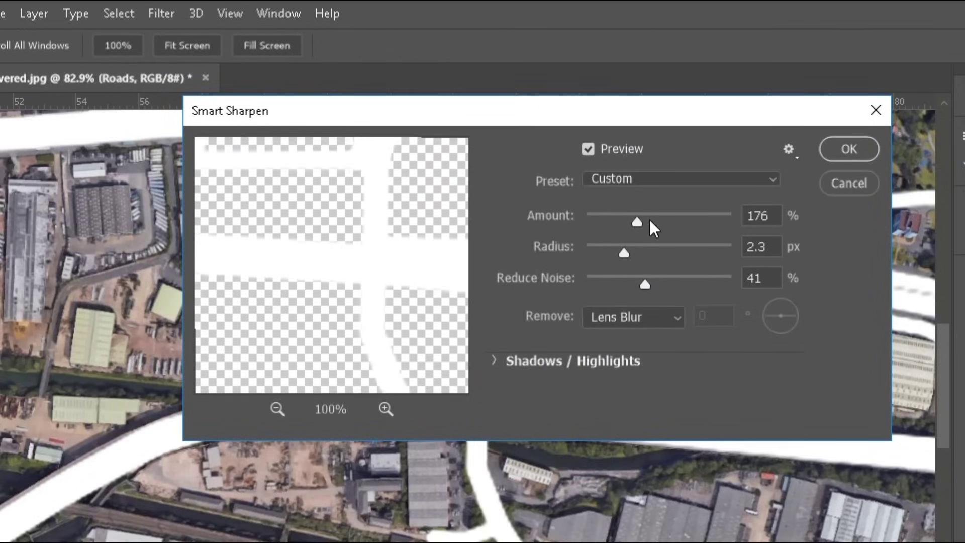
drag(653, 216, 685, 256)
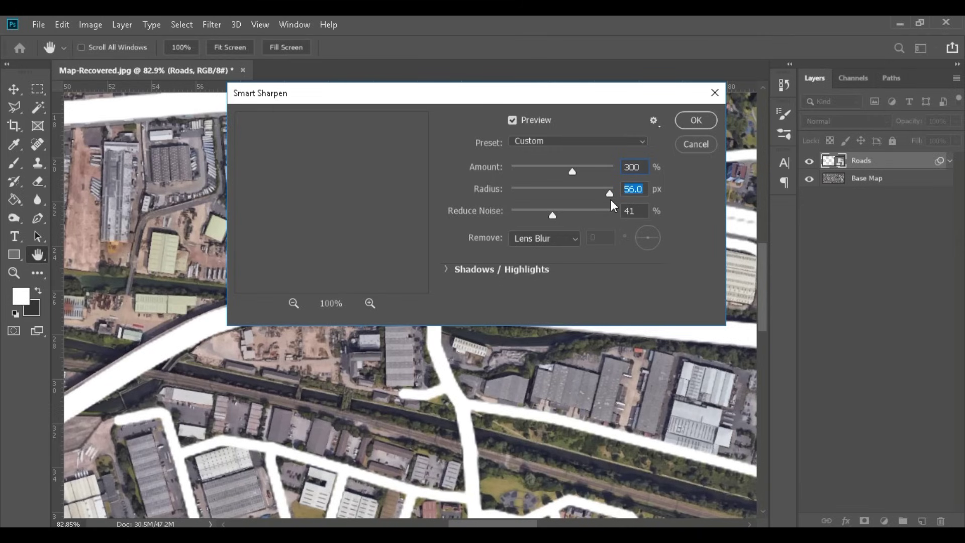
drag(576, 214, 621, 218)
drag(572, 171, 606, 166)
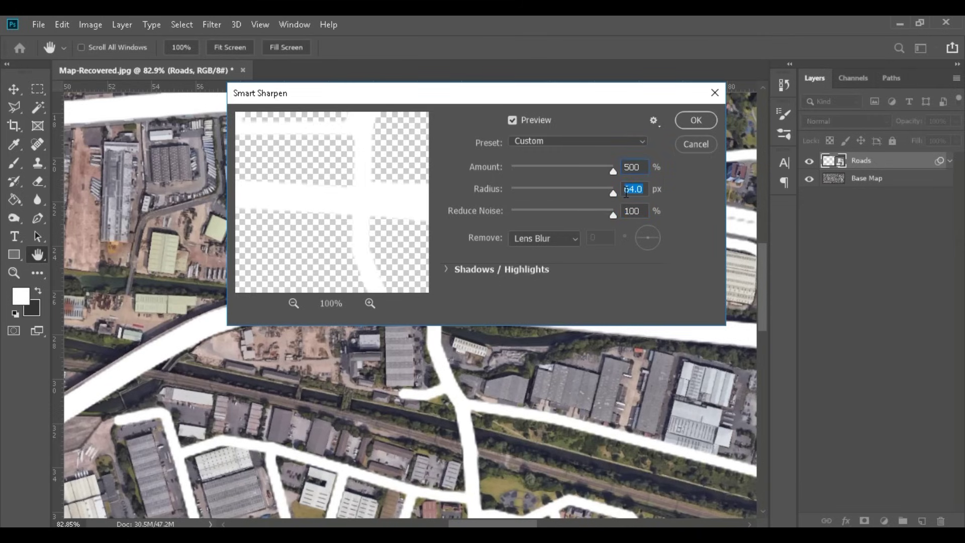
click(693, 120)
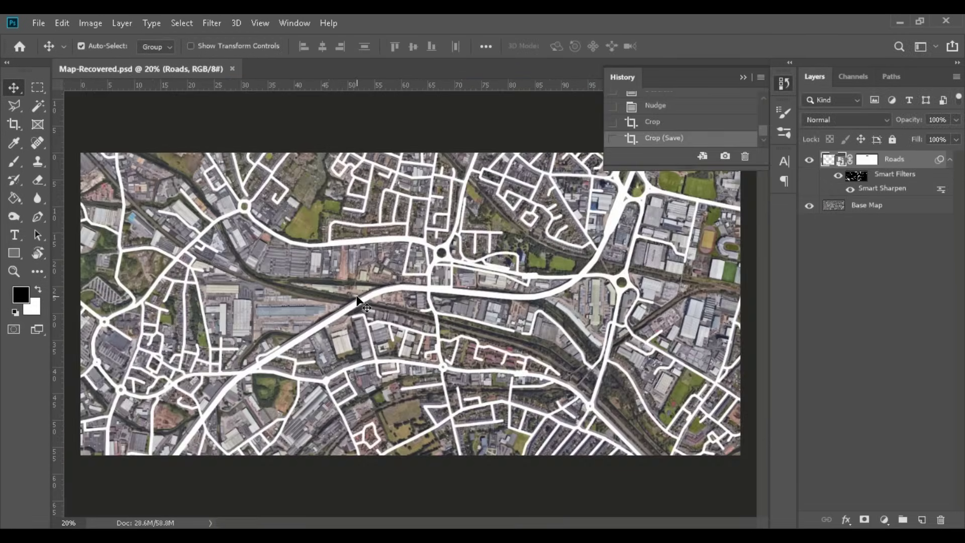
- Duplicate the Base Map layer and open a Color Range selection on the copy
click(868, 205)
key(ctrl+j)
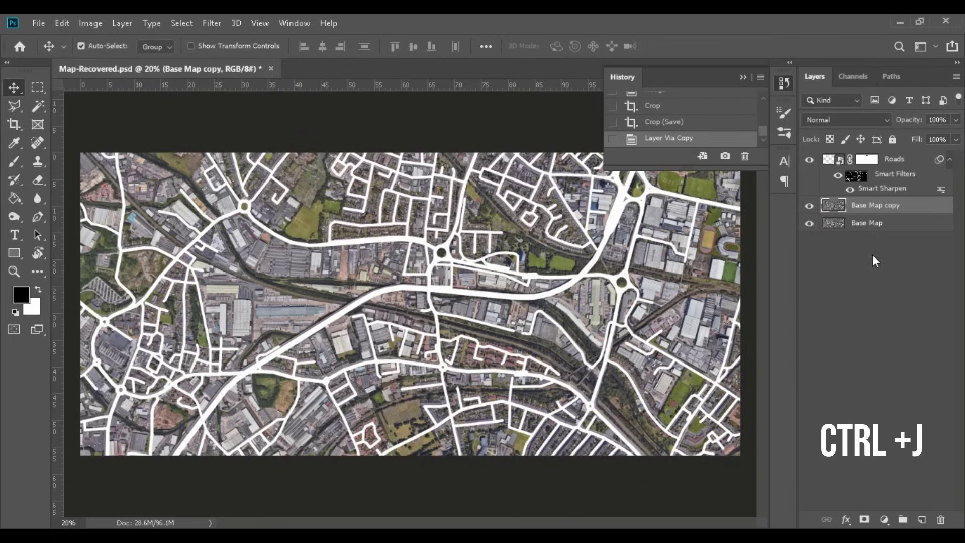
click(38, 104)
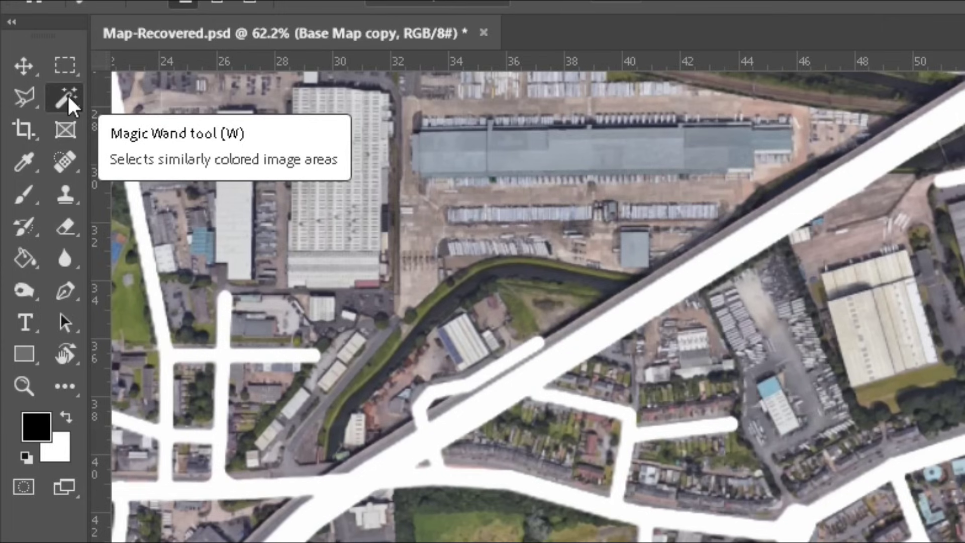
right_click(591, 542)
right_click(593, 542)
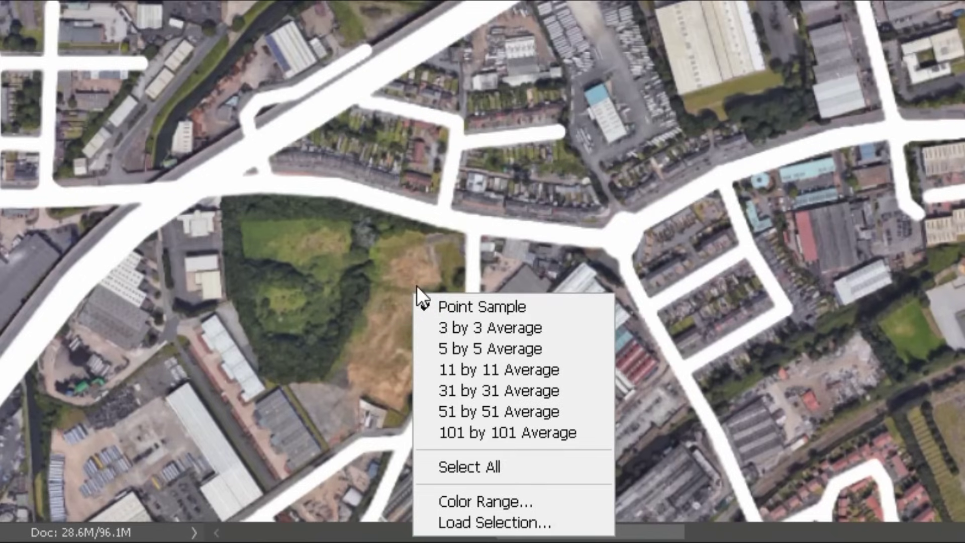
click(483, 500)
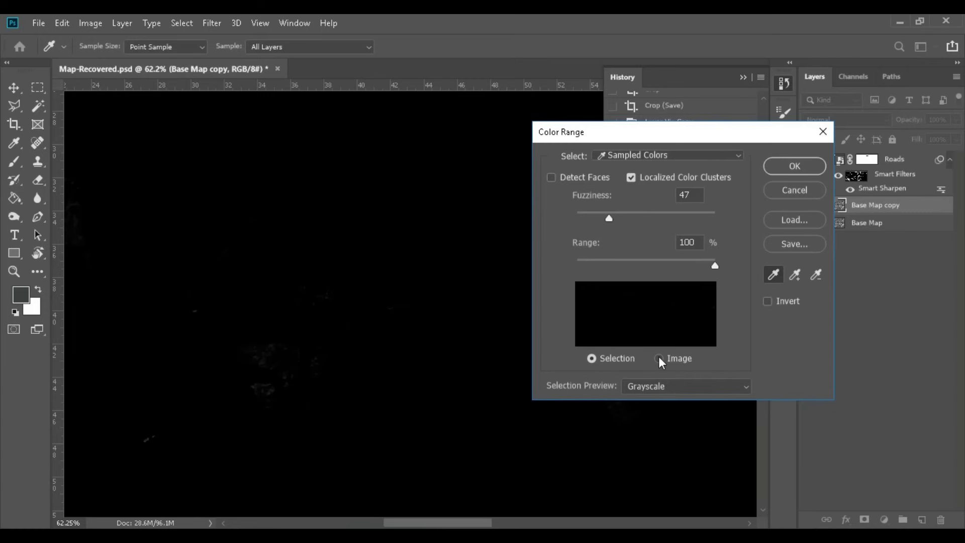
click(951, 294)
click(951, 314)
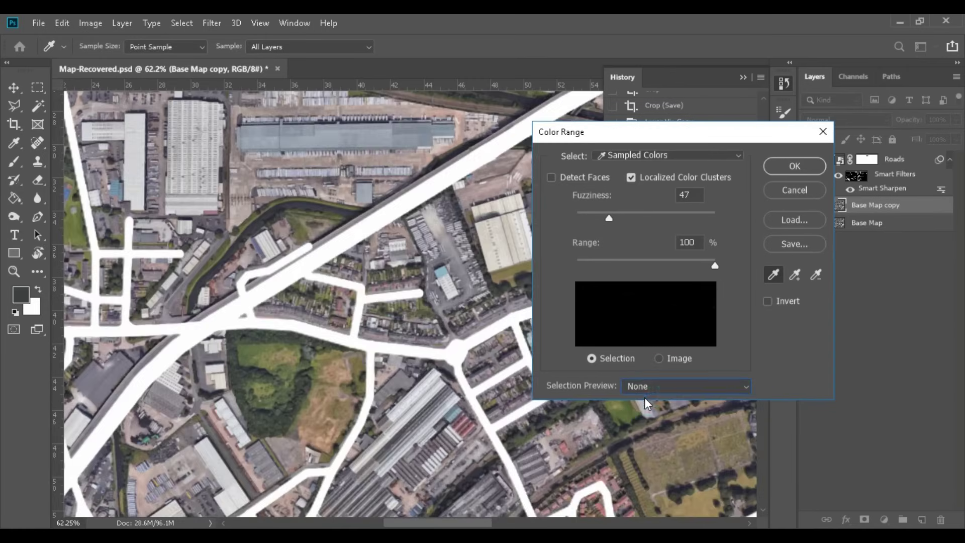
- Select the vegetation by sampling the dark and light greens of the wooded field into the Color Range, with fuzziness 49
click(295, 400)
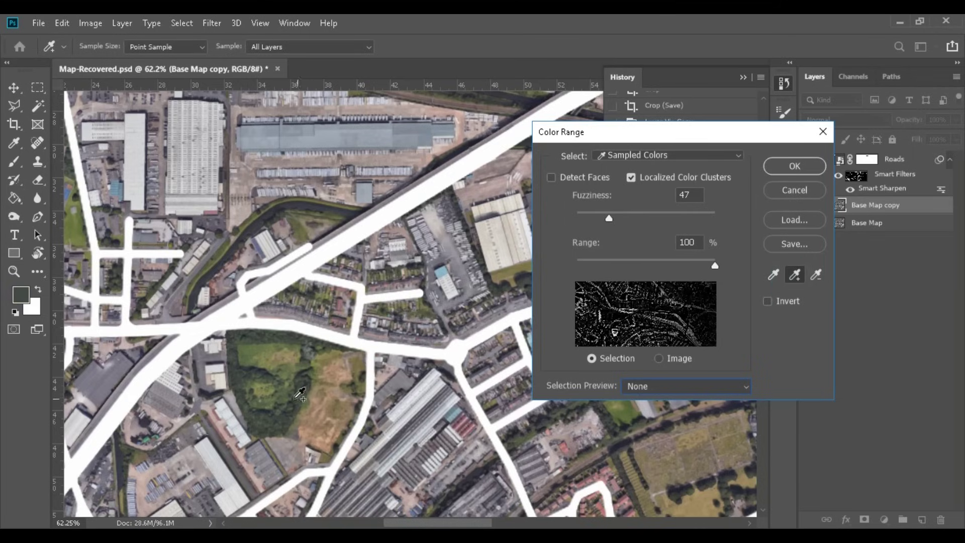
click(289, 396)
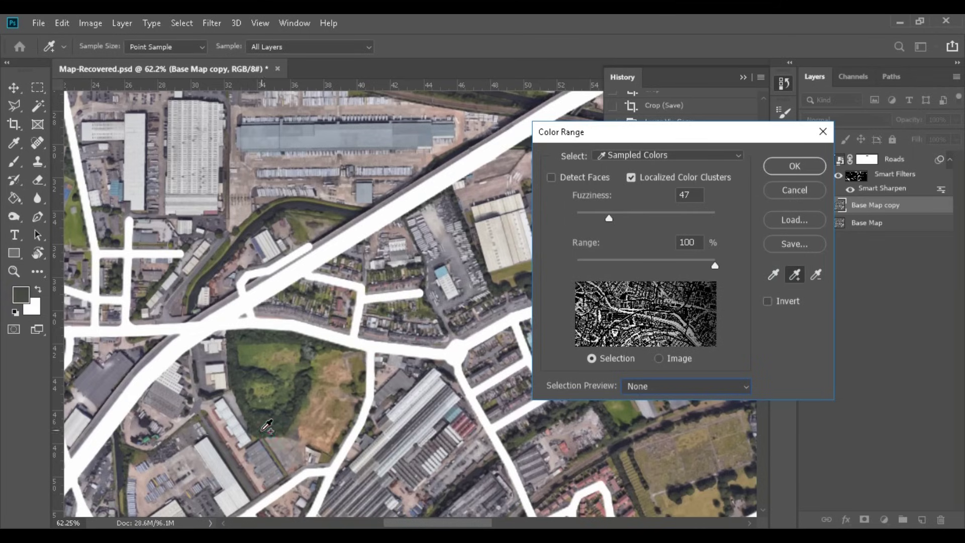
click(242, 383)
click(237, 345)
click(256, 341)
click(260, 343)
click(638, 449)
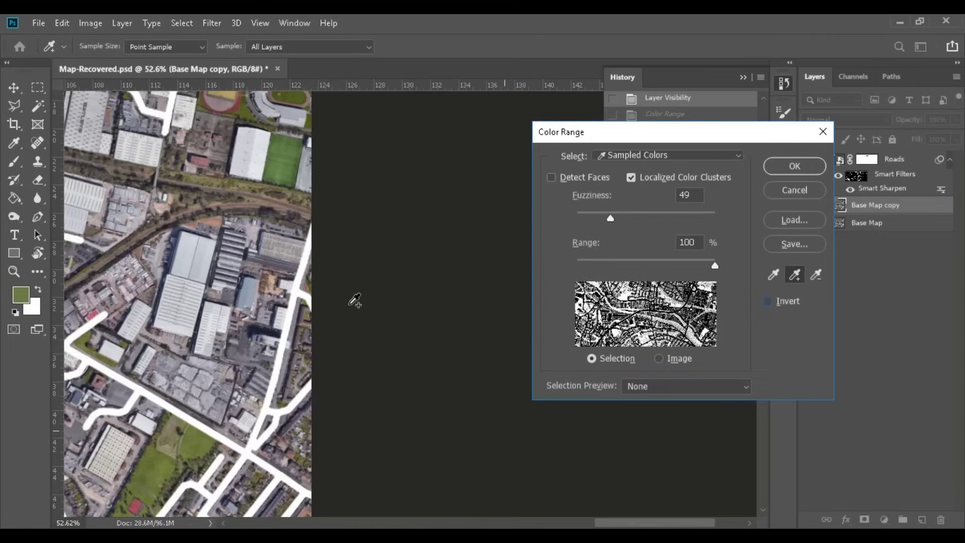
scroll(293, 214, up, 3)
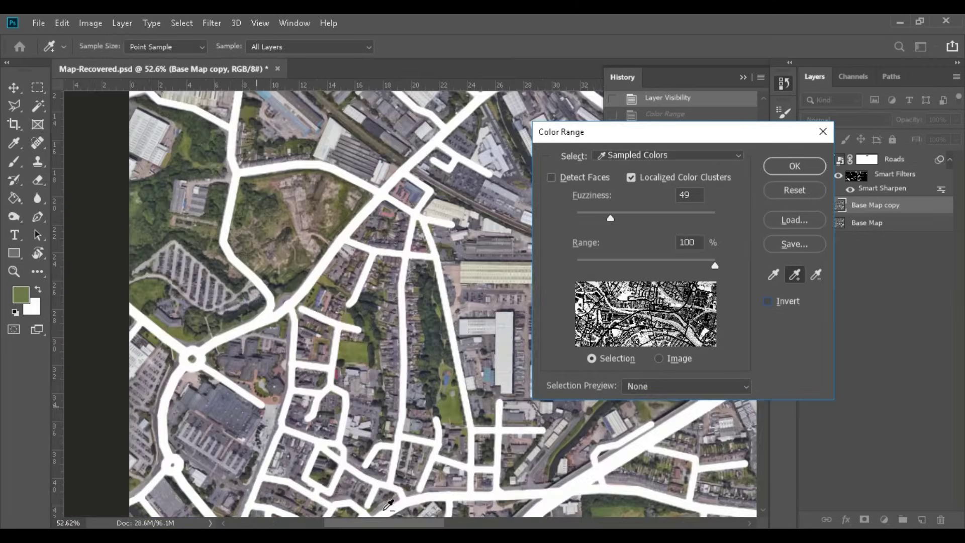
scroll(388, 505, right, 15)
scroll(280, 223, up, 3)
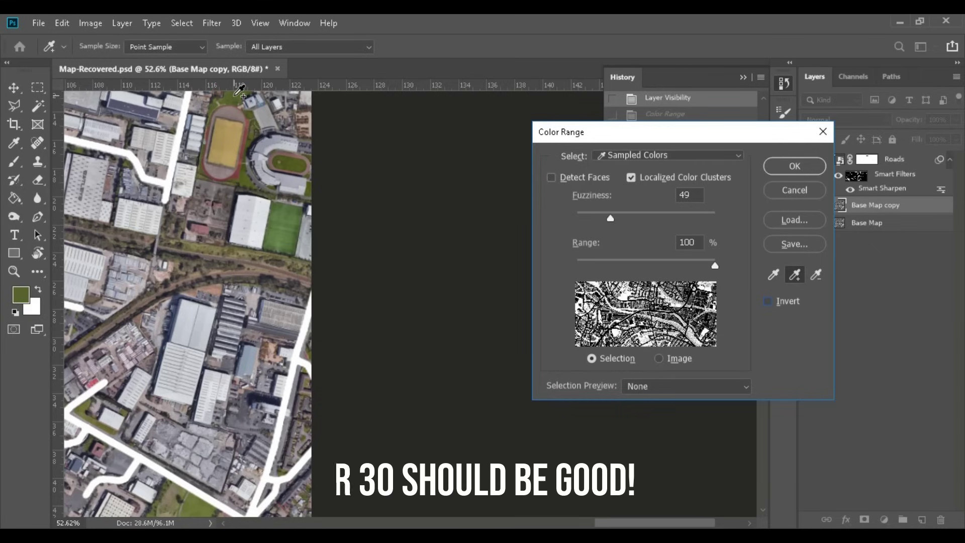
key(Return)
- Turn the green selection into a layer mask on the Base Map copy and rename that layer Vegetation
key(w)
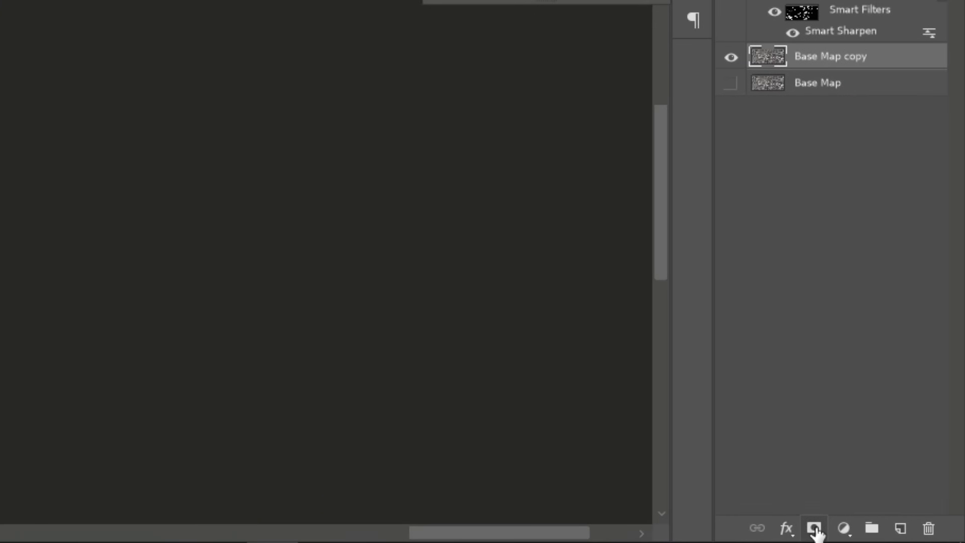
click(814, 528)
double_click(880, 57)
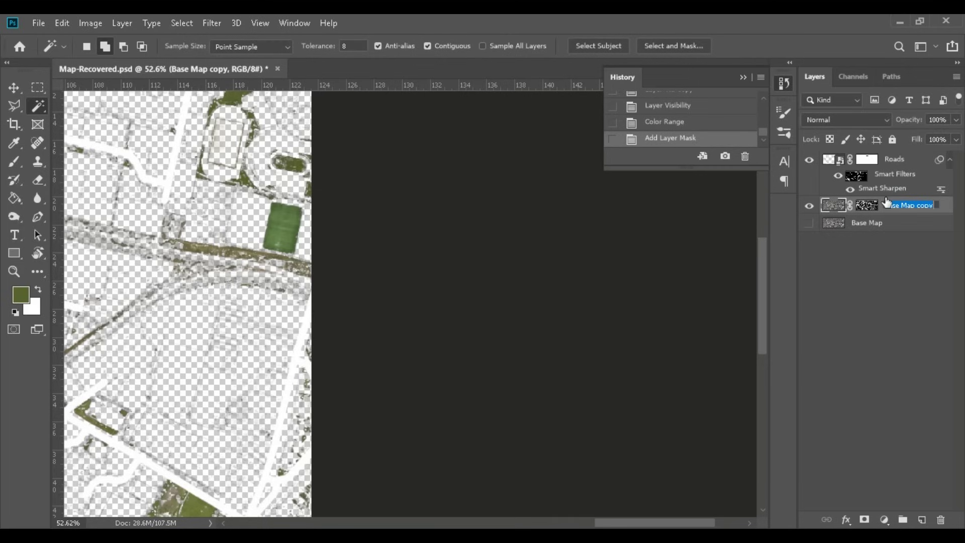
text(Vegetation)
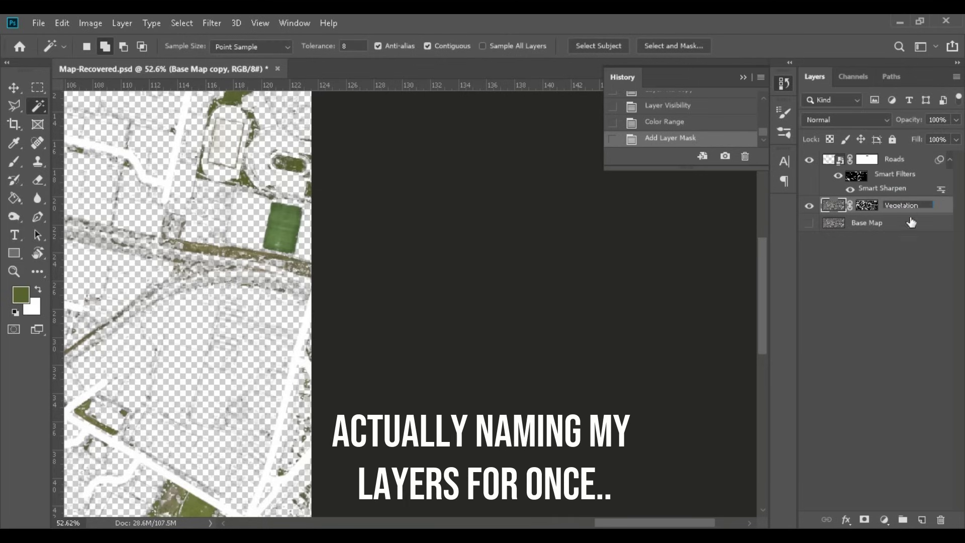
key(Return)
- Duplicate the original Base Map layer again and make the new copy visible beneath Vegetation
click(920, 223)
key(ctrl+j)
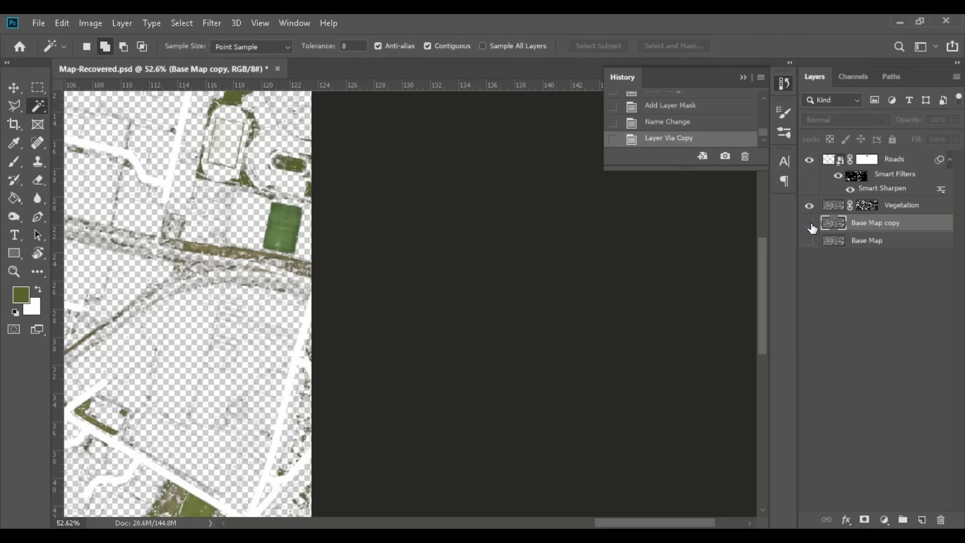
click(810, 223)
click(862, 278)
key(ctrl+0)
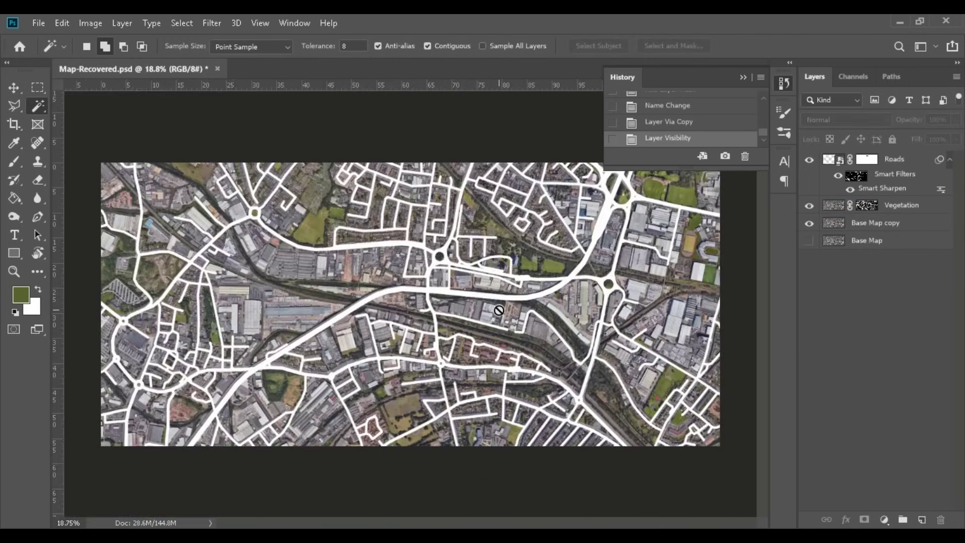
- Mark the Vegetation layer with a green colour label
key(v)
click(914, 206)
right_click(809, 205)
click(849, 282)
- Add a Hue/Saturation adjustment clipped to the Vegetation layer, with hue +23 and saturation +33
click(883, 519)
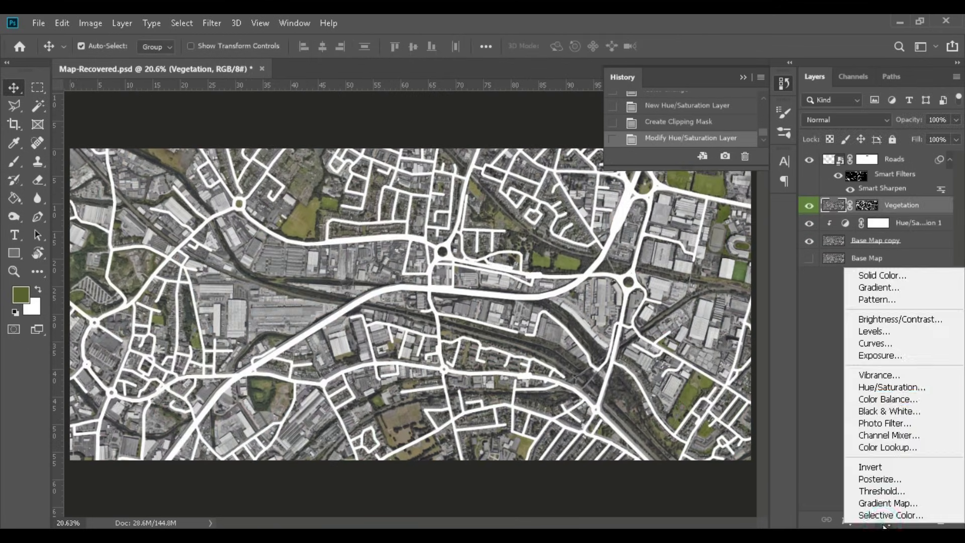
click(889, 385)
alt+click(842, 214)
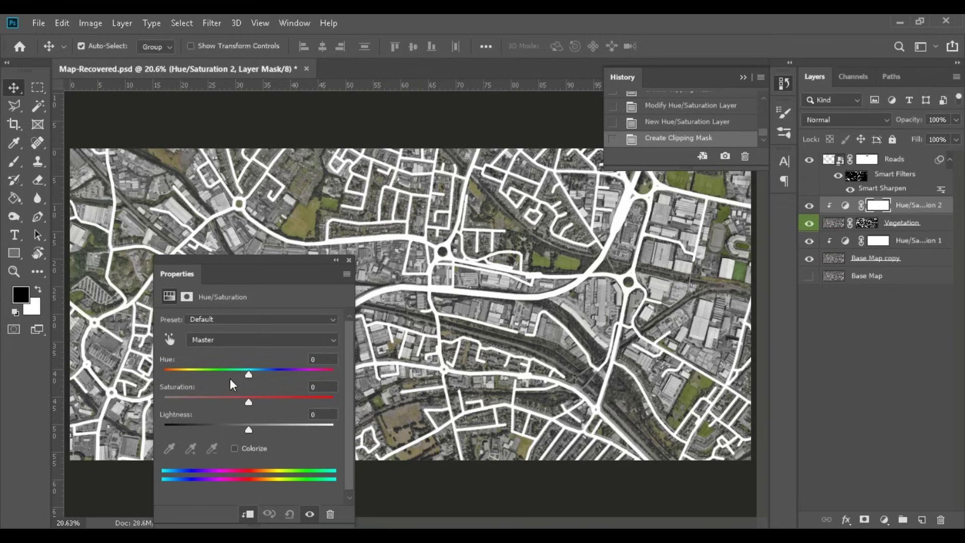
drag(248, 375, 268, 401)
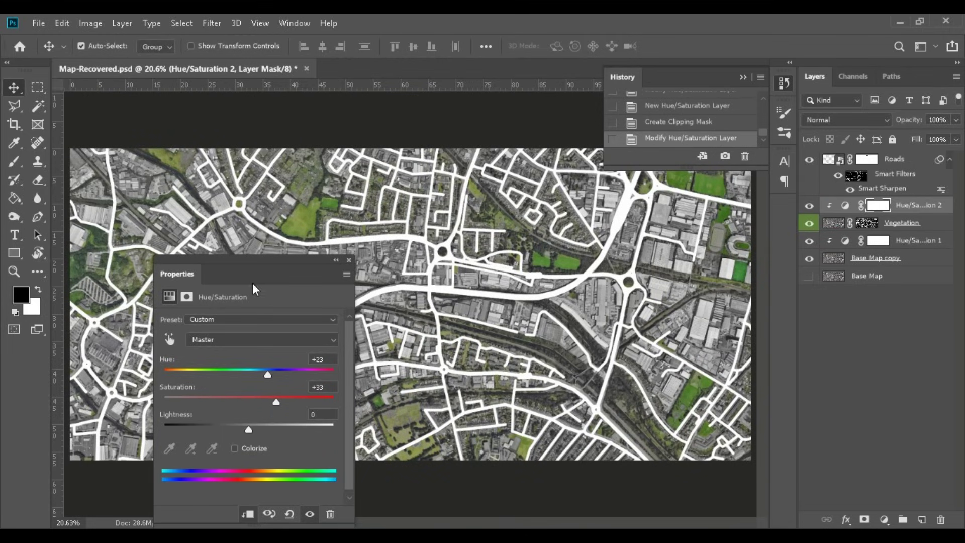
drag(255, 282, 191, 167)
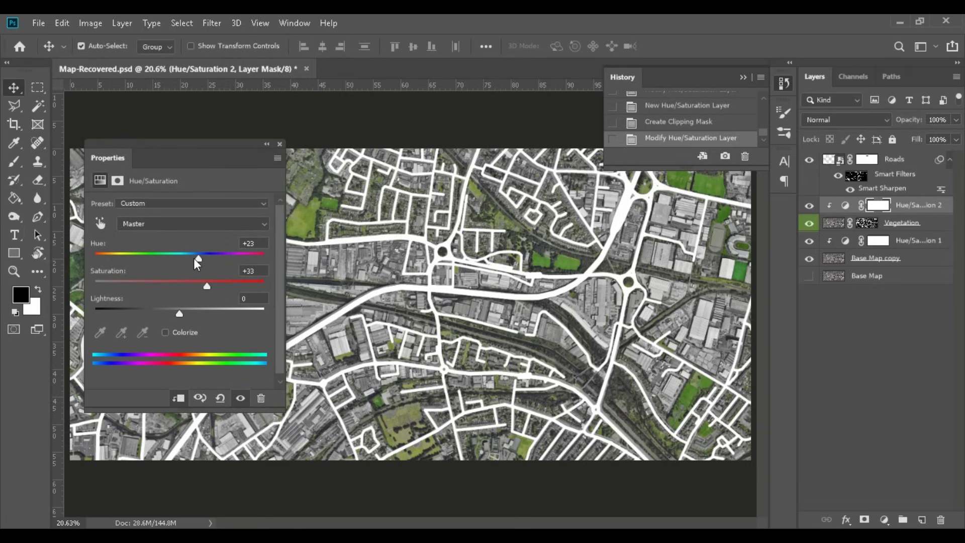
- Tone down the clipped Vegetation Hue/Saturation adjustment to hue +12, saturation +28 and lightness +7
drag(182, 312, 185, 312)
drag(201, 251, 185, 256)
drag(205, 288, 180, 297)
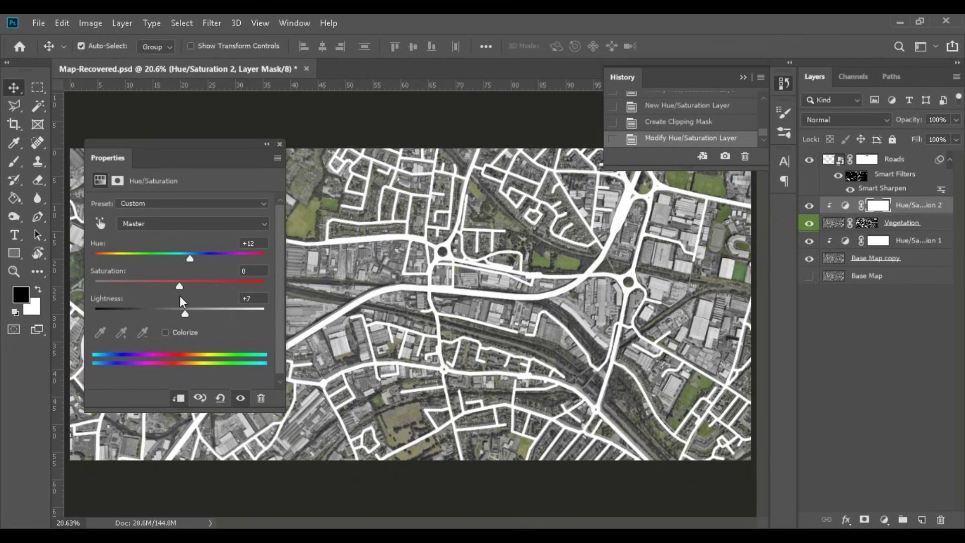
click(279, 145)
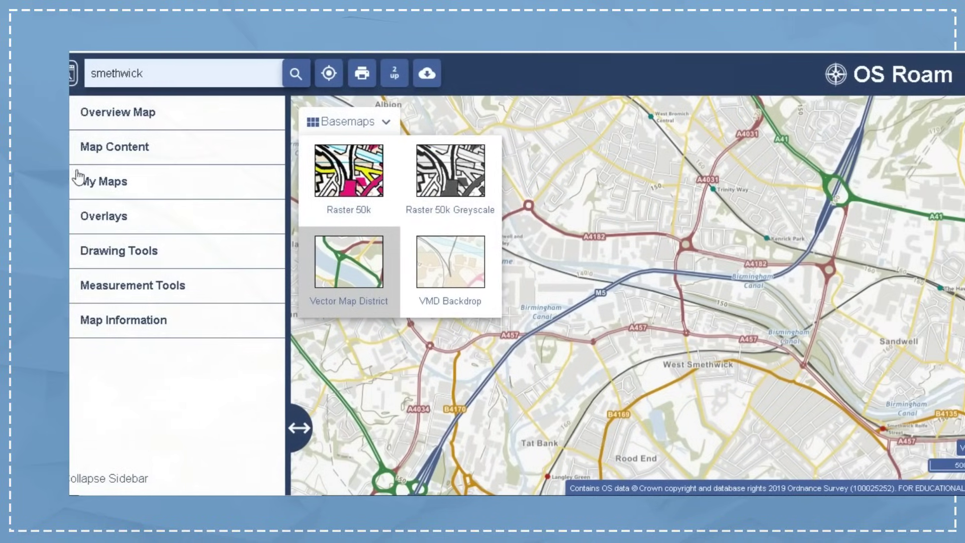
- In OS Roam, hide roads, railway, air transport, settlements, national boundary and height information, leaving only natural features on the map
click(67, 148)
click(66, 177)
click(66, 199)
click(66, 223)
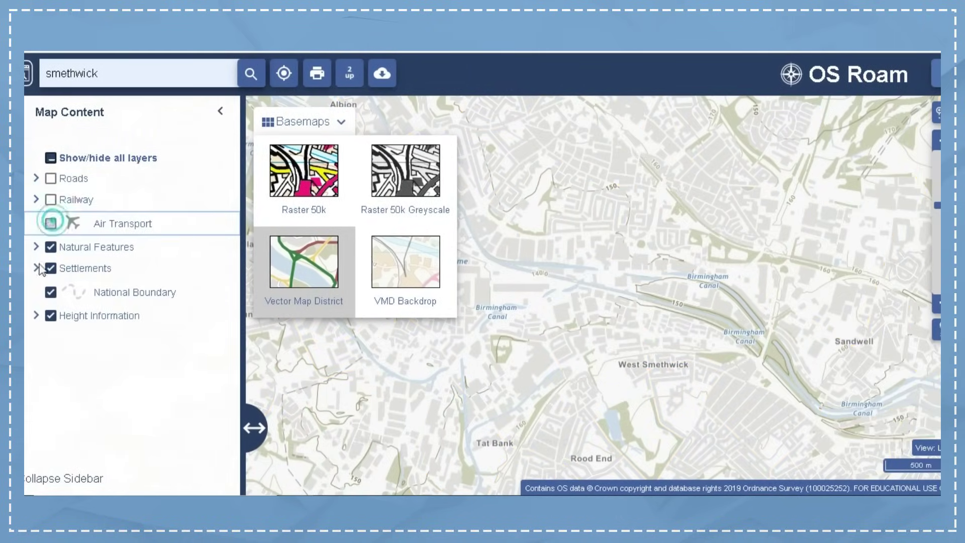
click(66, 267)
click(51, 292)
click(51, 316)
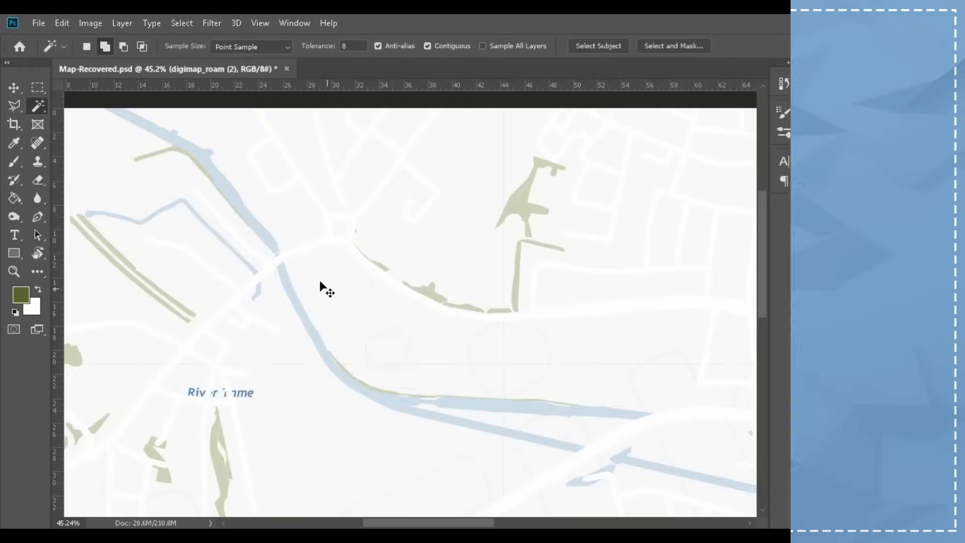
- Start a Color Range selection on the digimap_roam (2) layer with fuzziness 20, sampling the light blue of the canals
right_click(314, 276)
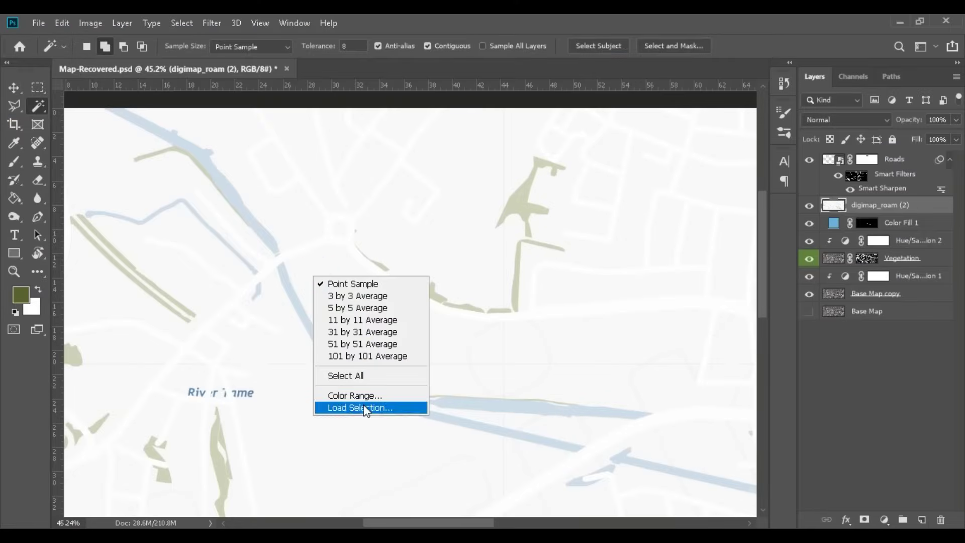
click(367, 408)
click(794, 275)
click(294, 299)
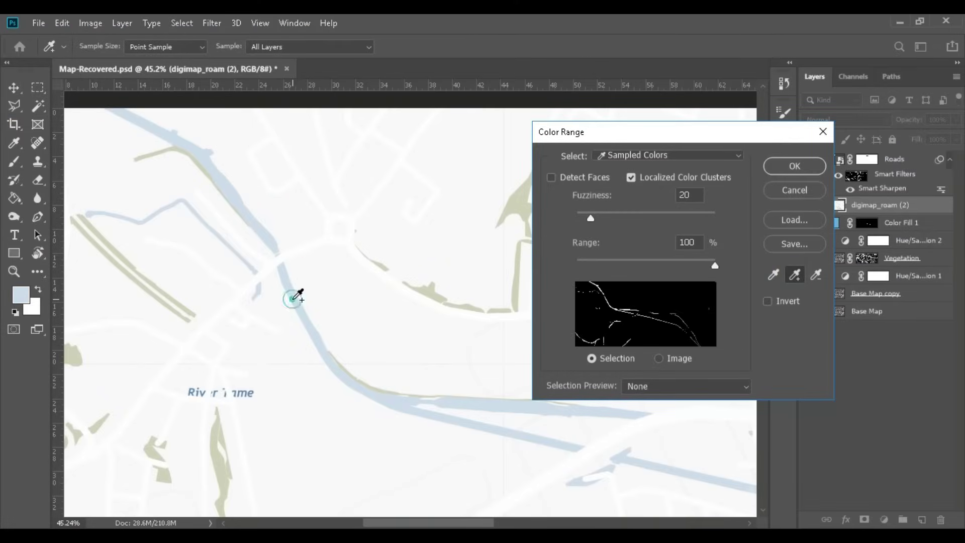
click(350, 383)
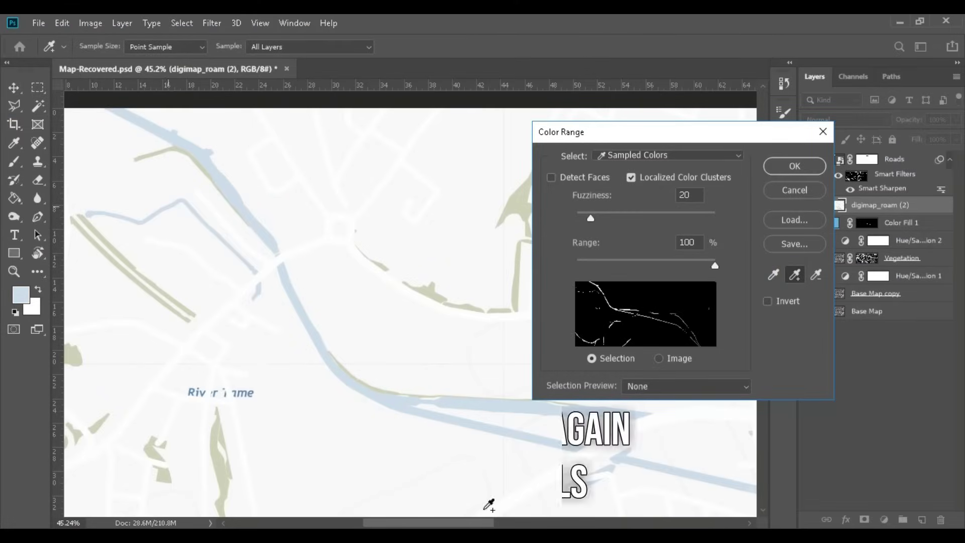
- Add the remaining canal stretches across the map to the colour range and turn it into a selection
scroll(476, 508, right, 10)
scroll(265, 398, down, 3)
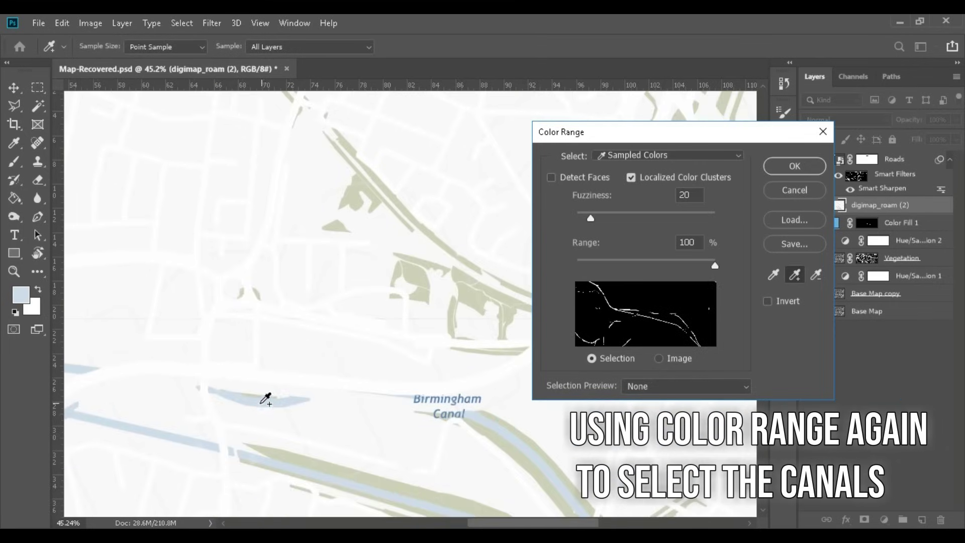
scroll(365, 491, right, 10)
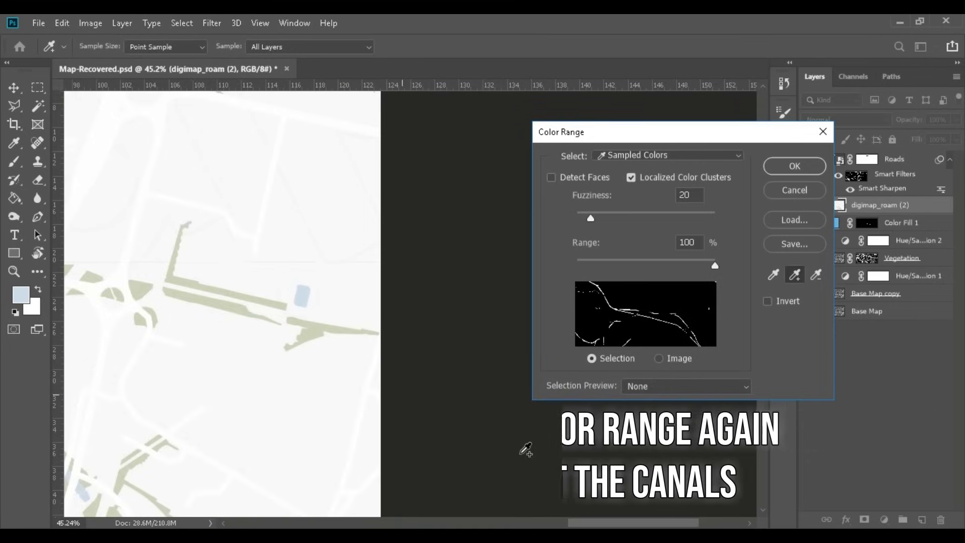
scroll(480, 431, up, 3)
scroll(480, 431, down, 6)
scroll(307, 354, up, 5)
alt+scroll(198, 417, up, 2)
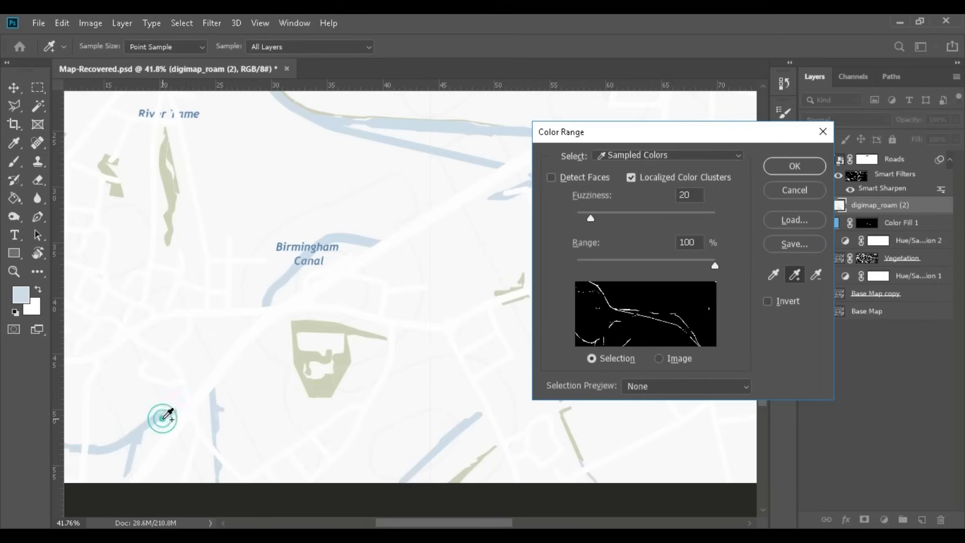
click(792, 166)
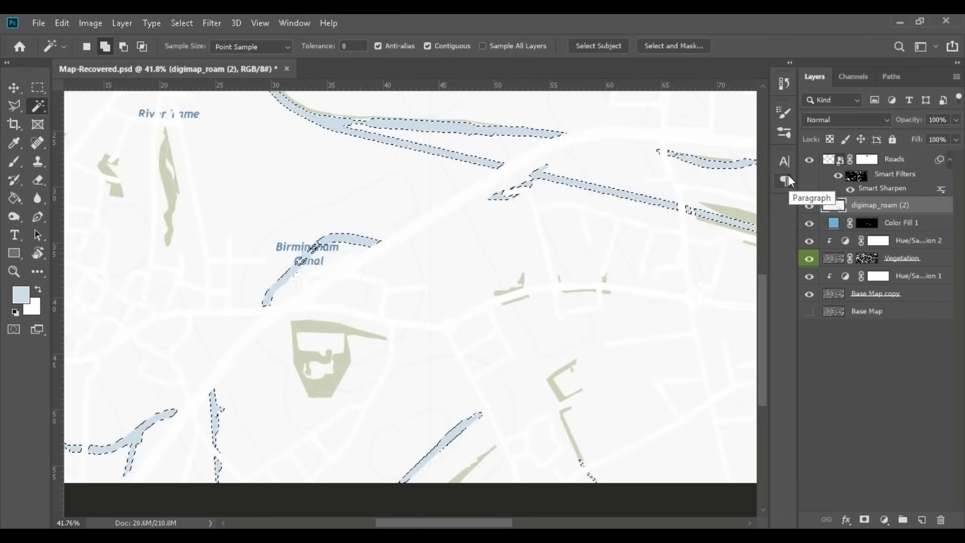
scroll(631, 290, up, 4)
scroll(631, 290, down, 9)
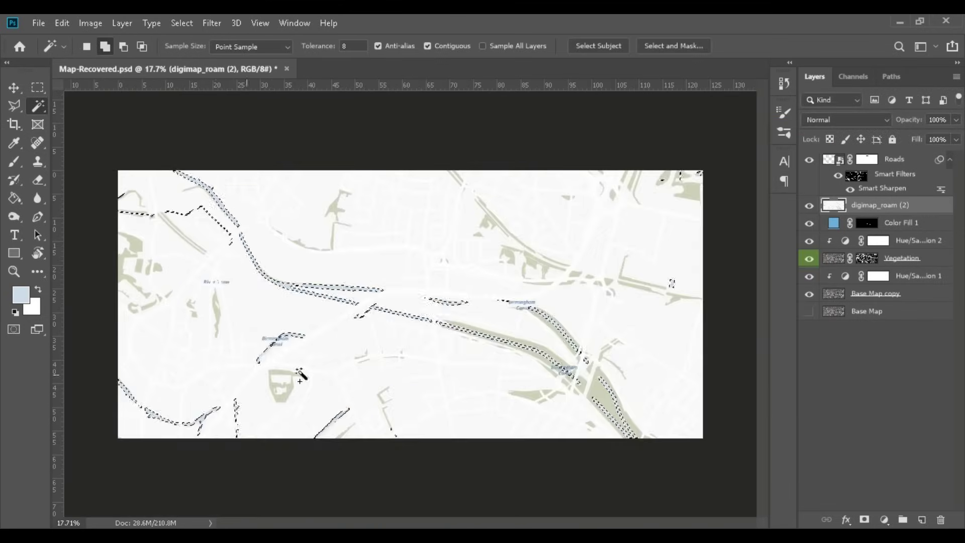
- Cut the selected canals, delete the digimap_roam (2) and Color Fill 1 layers, and paste the canals as a layer above Hue/Saturation 2
key(ctrl+x)
key(Delete)
key(Delete)
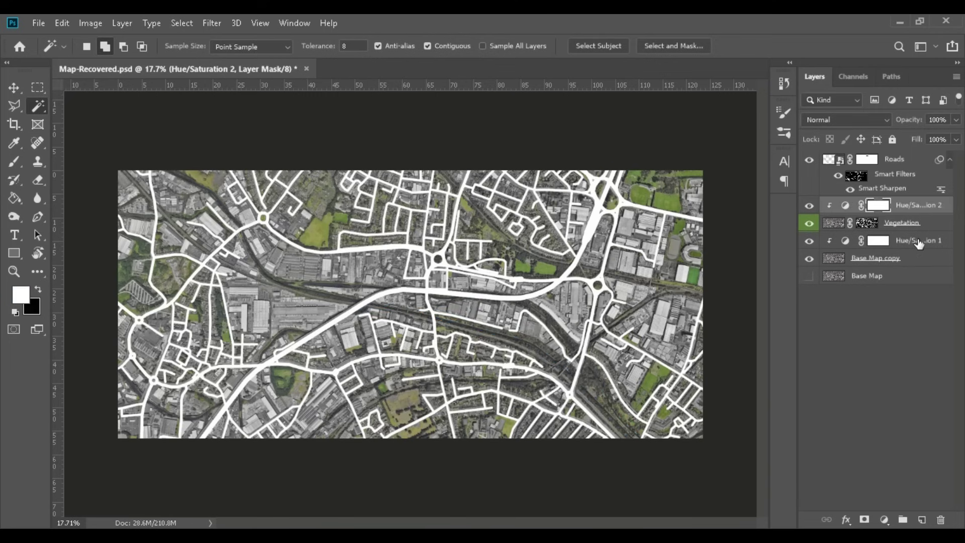
key(ctrl+v)
alt+scroll(320, 255, up, 5)
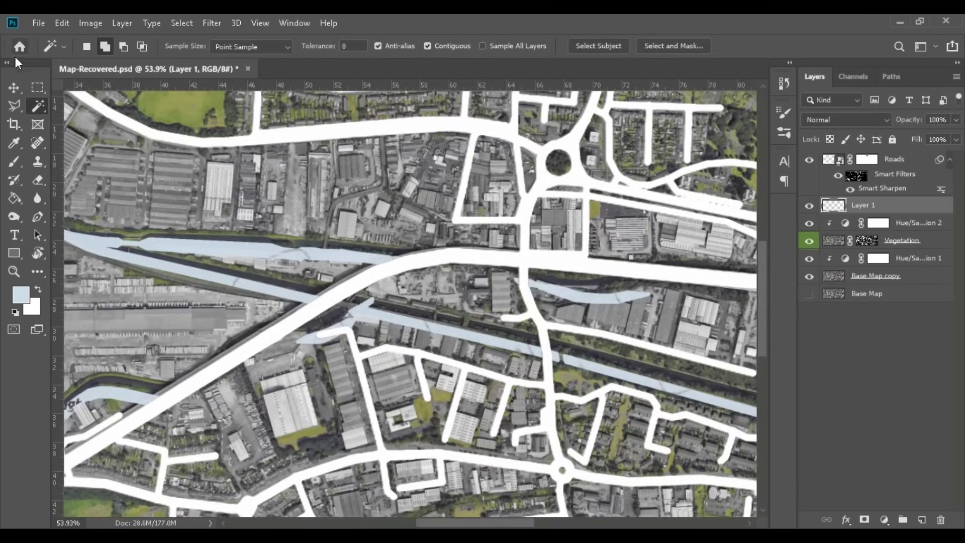
- Move the pasted canal layer towards the canals on the satellite base map and start a free transform on it
key(v)
drag(321, 248, 388, 234)
scroll(377, 241, down, 5)
key(ctrl+t)
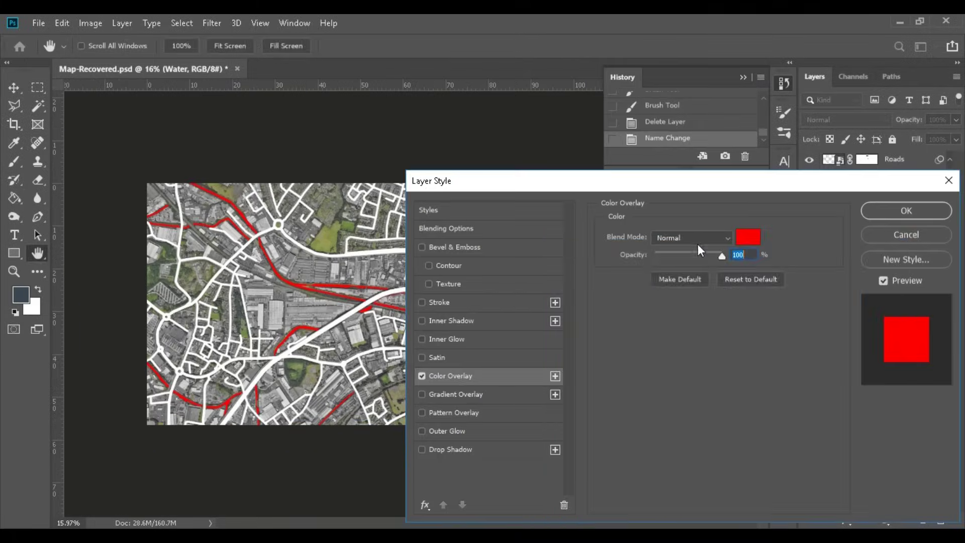
- Set the Water layer's Color Overlay to light blue 51d4ff at 100% opacity and apply the style
click(748, 234)
click(732, 340)
mouse_move(601, 321)
mouse_down()
mouse_move(616, 293)
mouse_move(662, 284)
mouse_move(626, 286)
mouse_move(629, 381)
mouse_move(603, 319)
mouse_move(622, 285)
mouse_move(660, 281)
mouse_up()
click(732, 366)
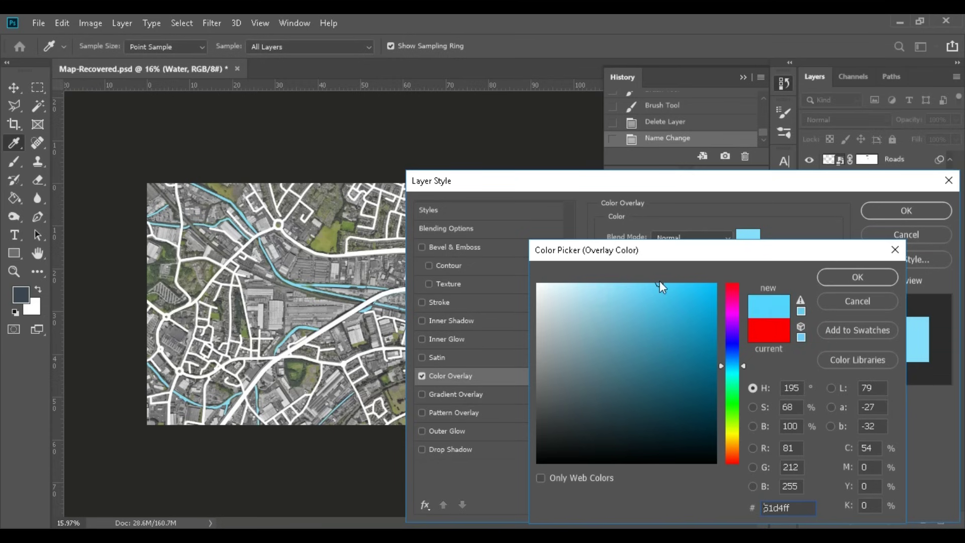
click(845, 277)
click(895, 210)
- Mark the Water layer with a blue colour label and save the document
right_click(809, 203)
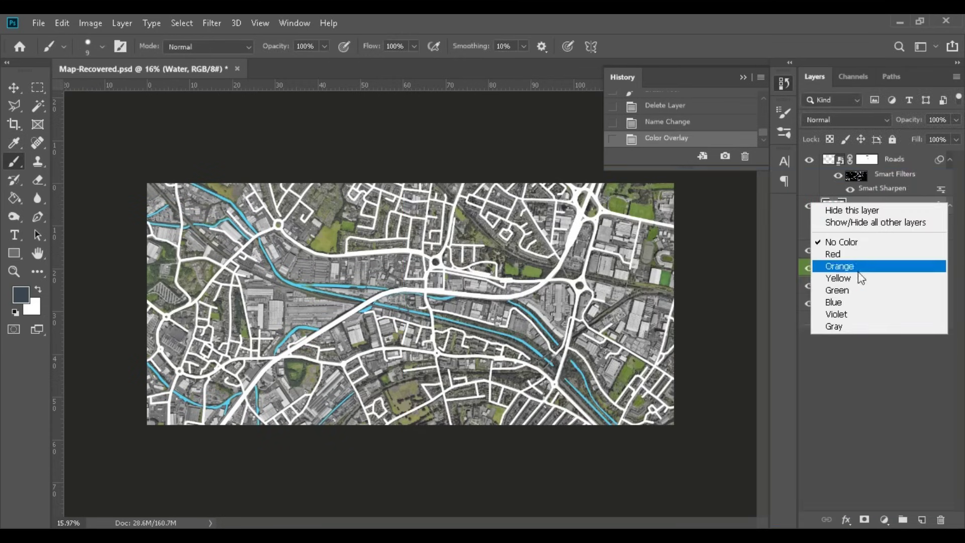
click(850, 301)
key(ctrl+s)
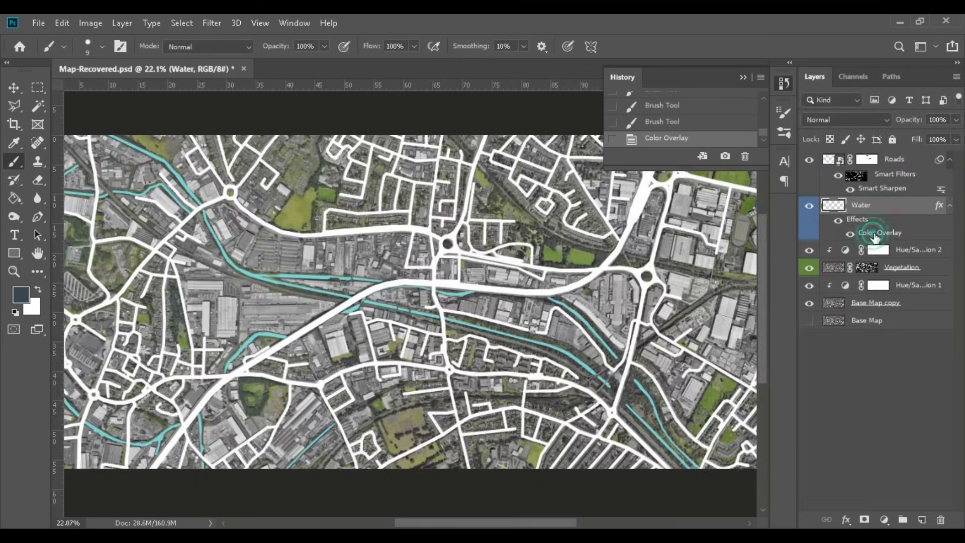
- Enable an Inner Shadow effect in the Water layer's style
double_click(877, 233)
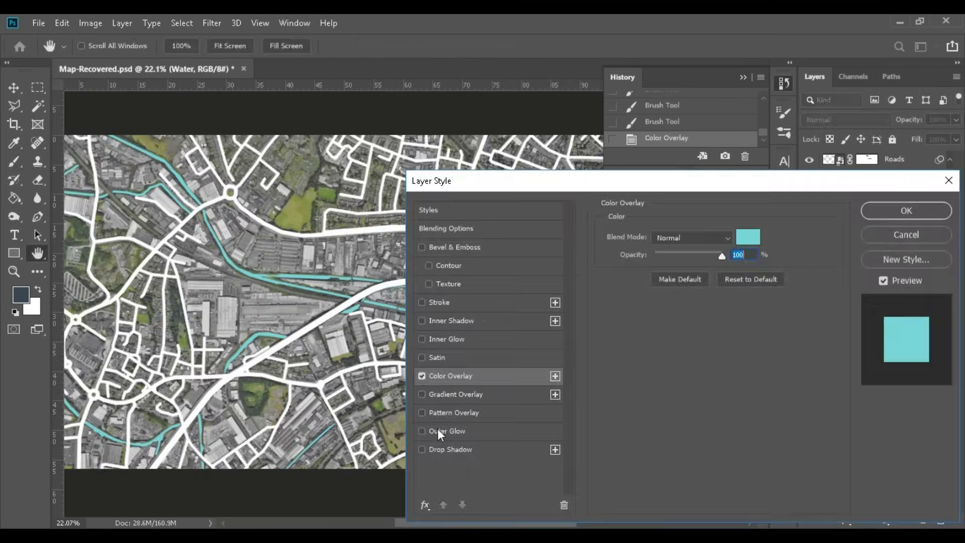
click(422, 320)
click(451, 321)
scroll(299, 247, up, 2)
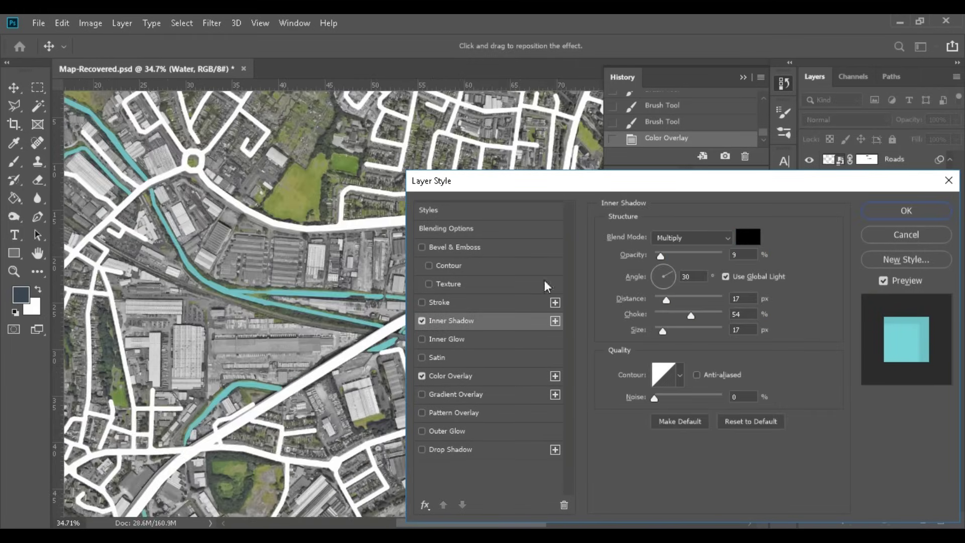
- Adjust the Water layer's inner shadow opacity, angle, distance, choke and size to shade the canal edges
drag(671, 255, 689, 258)
drag(666, 300, 662, 330)
click(663, 313)
drag(687, 256, 741, 255)
click(659, 274)
click(651, 283)
mouse_move(659, 300)
mouse_down()
mouse_move(668, 301)
mouse_move(659, 301)
mouse_up()
click(661, 270)
click(664, 266)
drag(722, 256, 704, 254)
drag(662, 331, 659, 330)
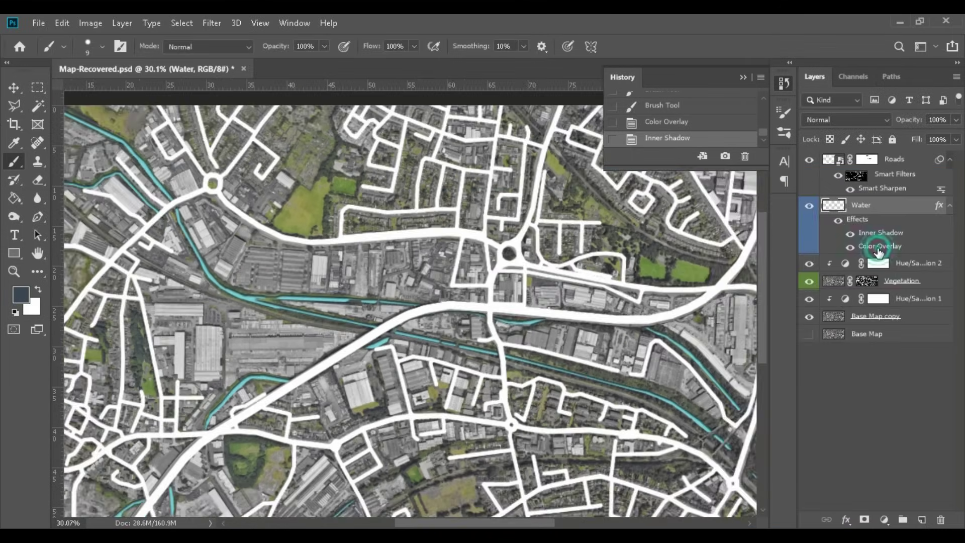
- Add a white Inner Glow to the Water layer in Screen mode at 100% opacity and adjust its size
double_click(878, 246)
click(421, 338)
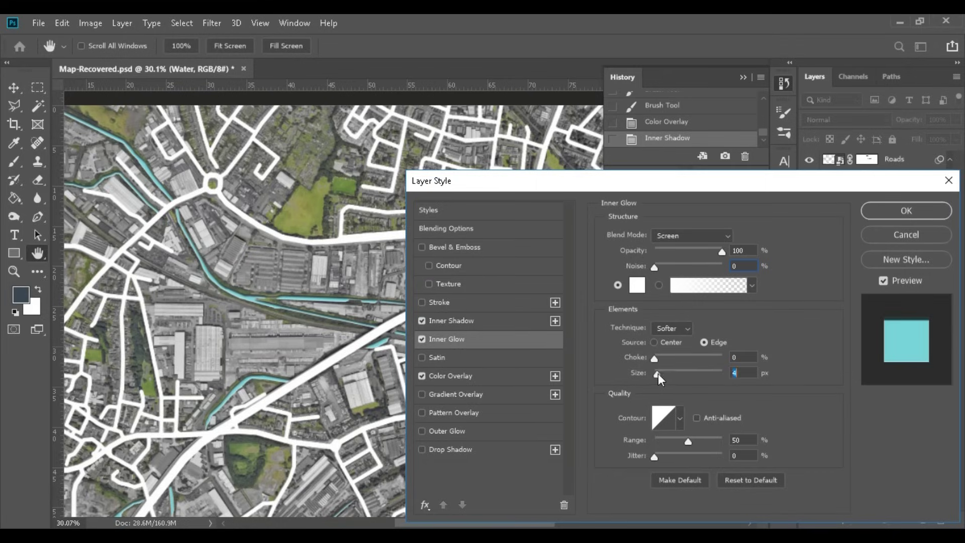
drag(658, 374, 662, 374)
- Add a thin white Stroke to the Water layer, try a Pattern Overlay and disable it, and apply the layer style
click(462, 302)
click(421, 412)
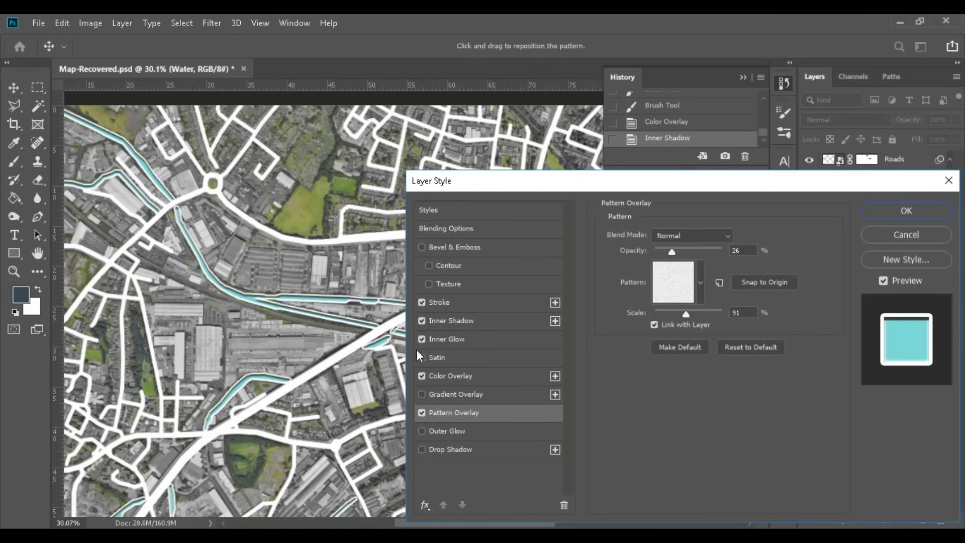
click(421, 302)
click(452, 413)
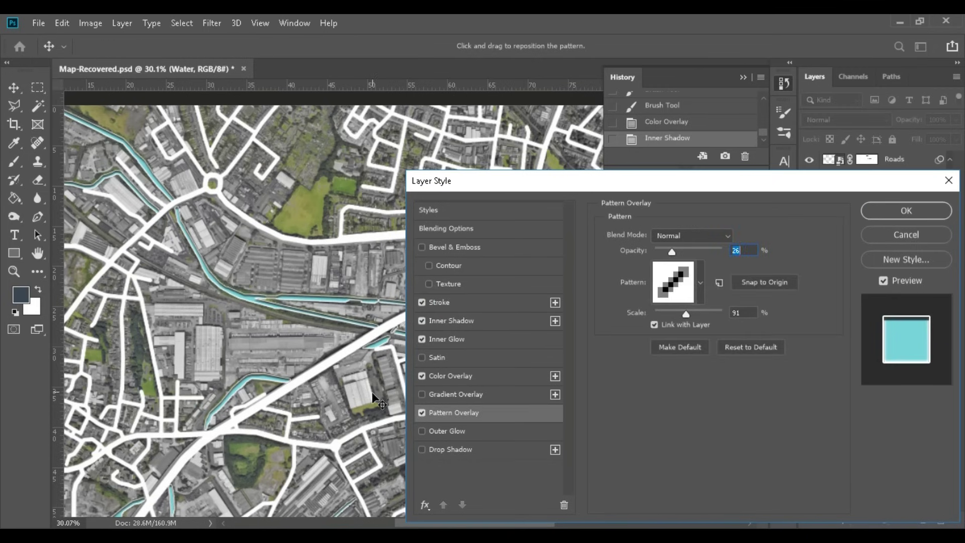
click(421, 412)
click(906, 210)
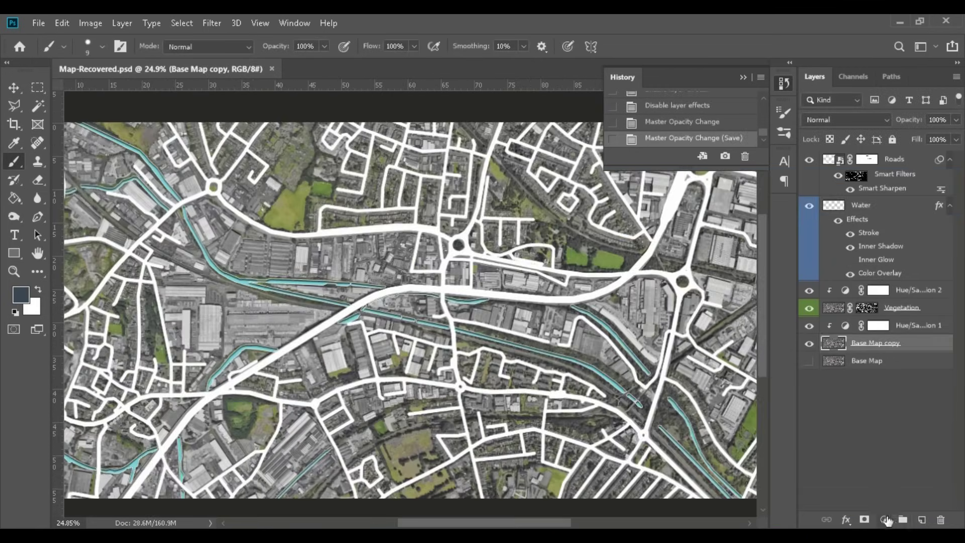
- Add a white Solid Color fill layer above Base Map copy and raise it to directly beneath Vegetation
click(884, 520)
click(881, 267)
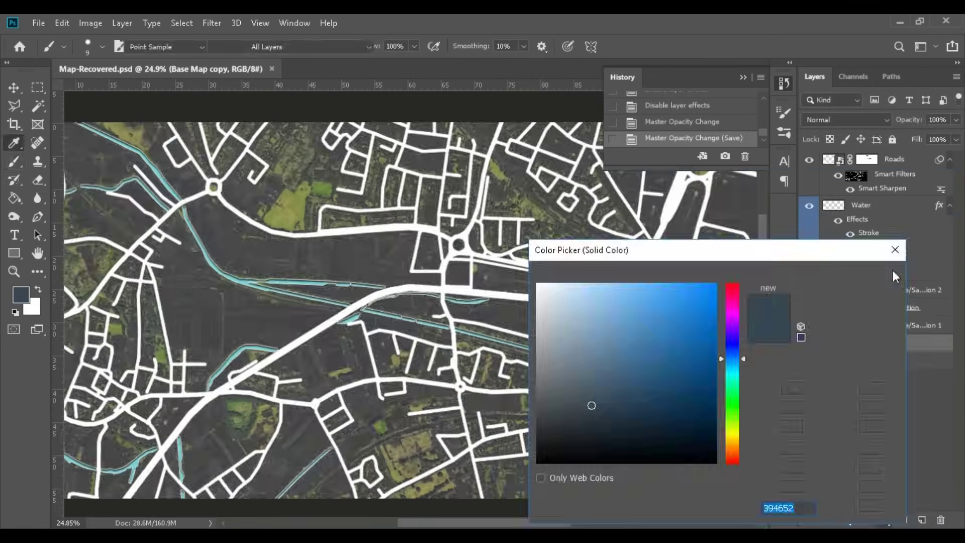
click(837, 276)
key(ctrl+bracketright)
key(ctrl+bracketright)
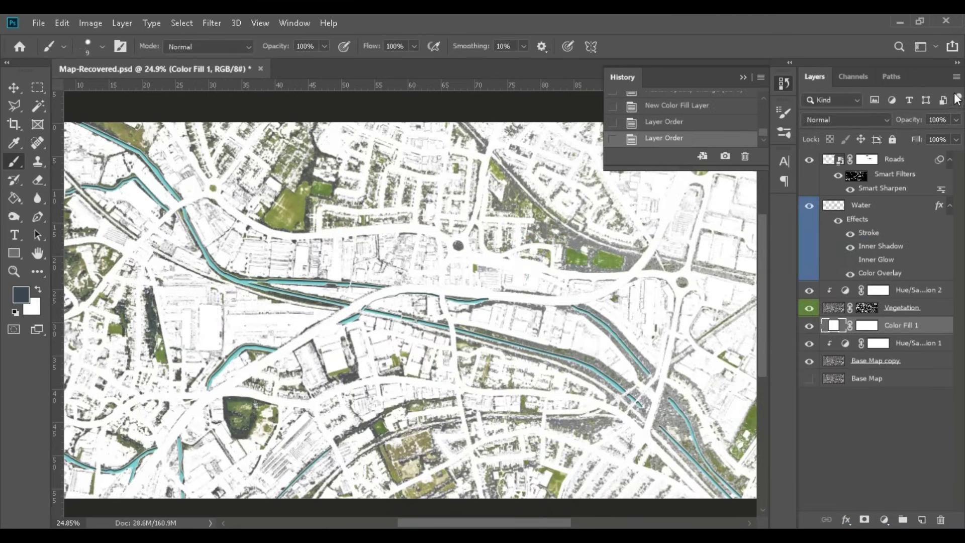
- Set the white fill layer to 40% opacity and the Hard Light blend mode
drag(956, 120, 914, 140)
click(873, 124)
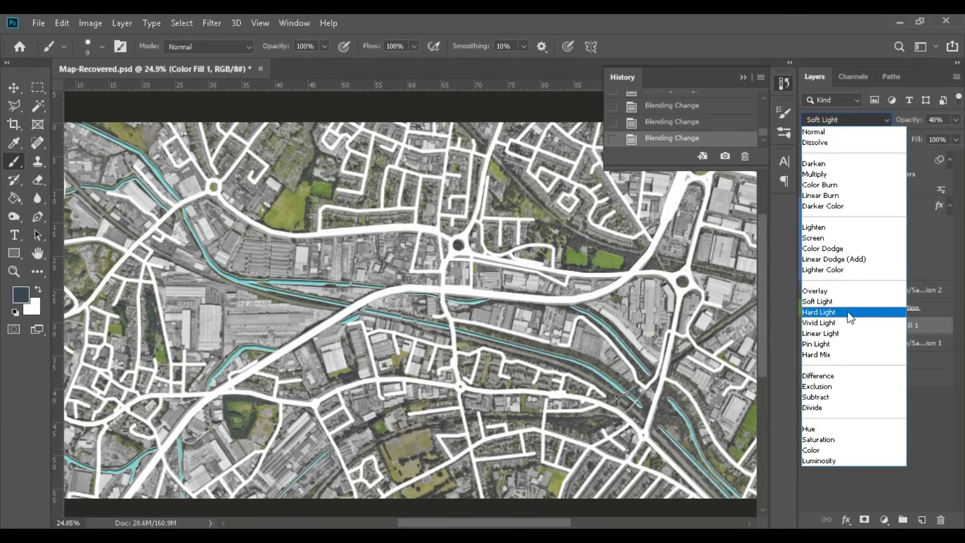
click(847, 314)
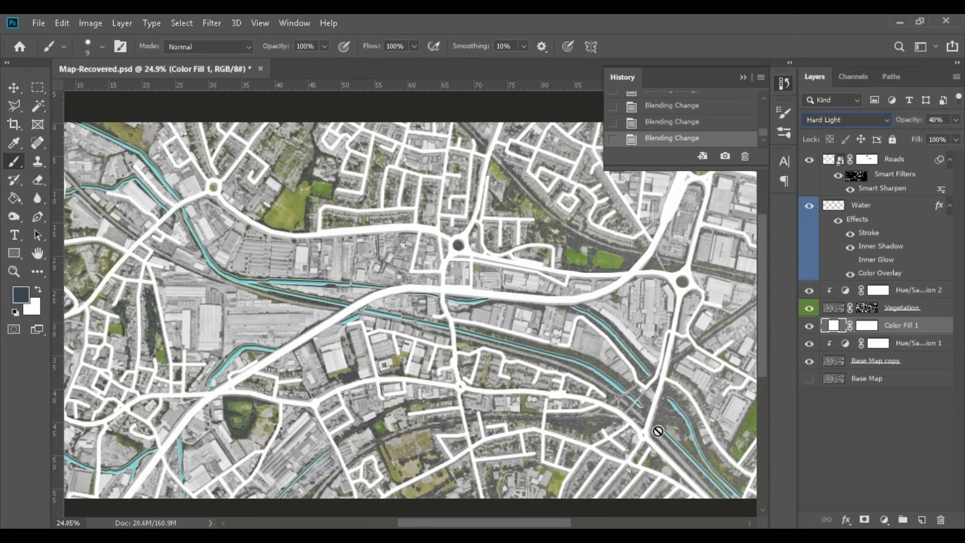
- Load the Vegetation mask as a selection and start painting black inside it on the Color Fill 1 mask with a 259 px brush
ctrl+click(866, 307)
click(867, 325)
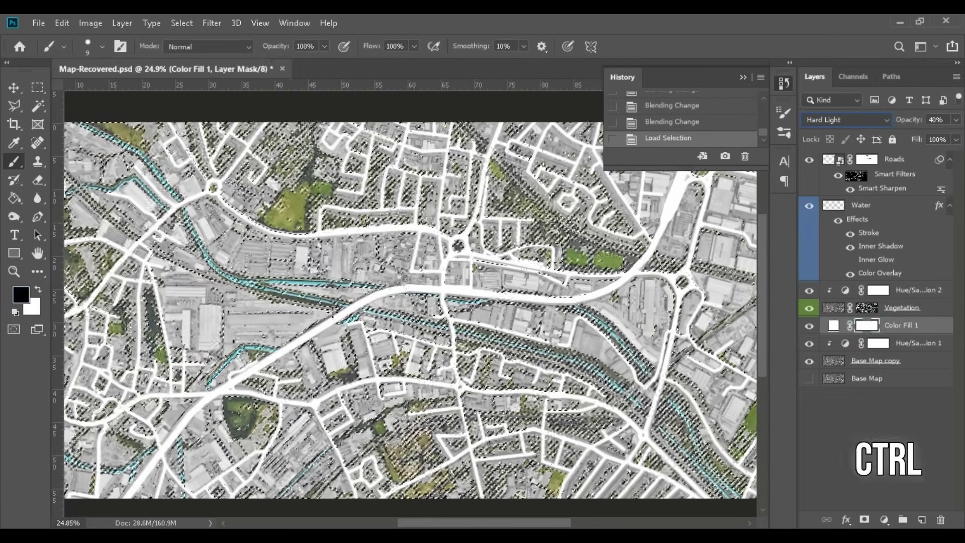
right_click(394, 201)
click(528, 169)
drag(259, 195, 352, 251)
- Enlarge the brush to 1102 px, paint black over the whole selected vegetation on the Color Fill 1 mask, and deselect
scroll(387, 280, down, 4)
right_click(266, 191)
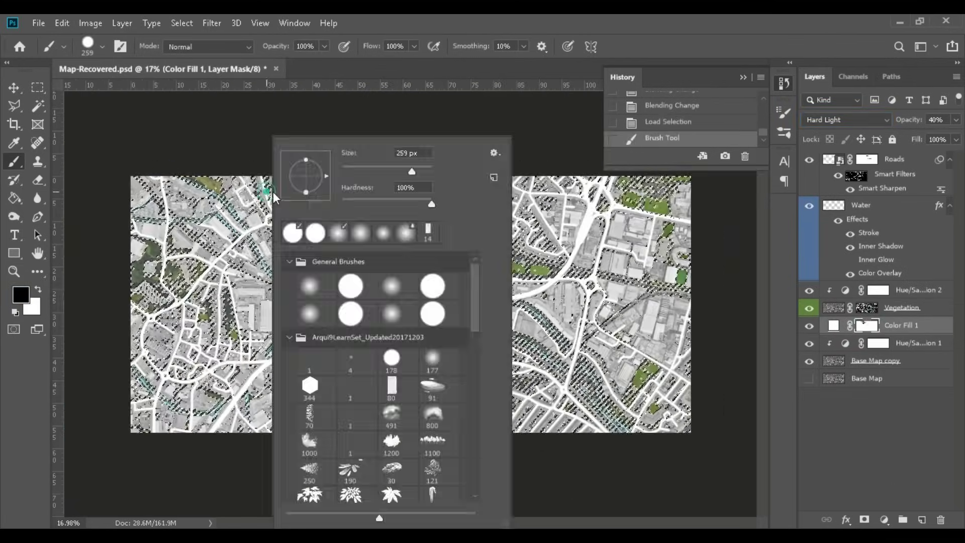
drag(411, 172, 424, 171)
key(Return)
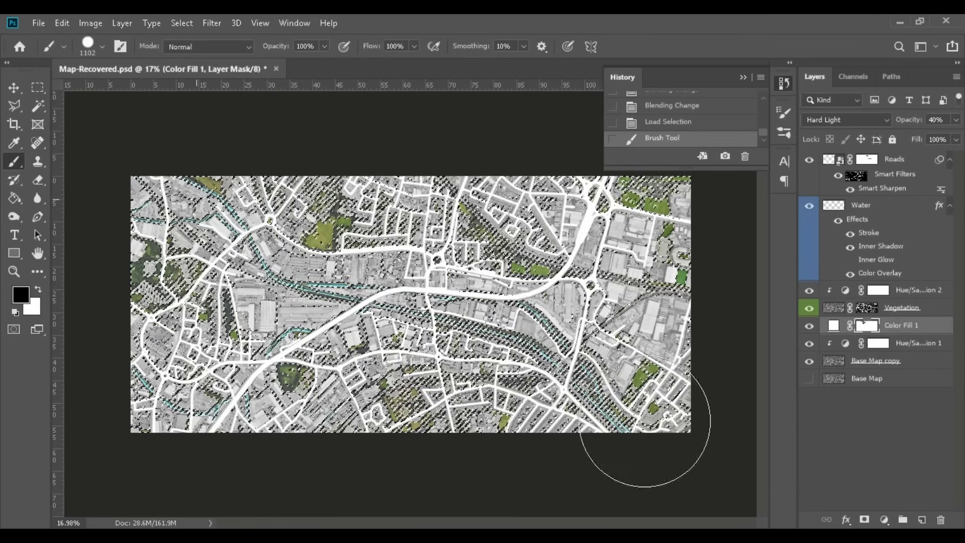
mouse_move(663, 191)
mouse_down()
mouse_move(659, 403)
mouse_move(217, 377)
mouse_up()
drag(142, 366, 177, 254)
key(ctrl+d)
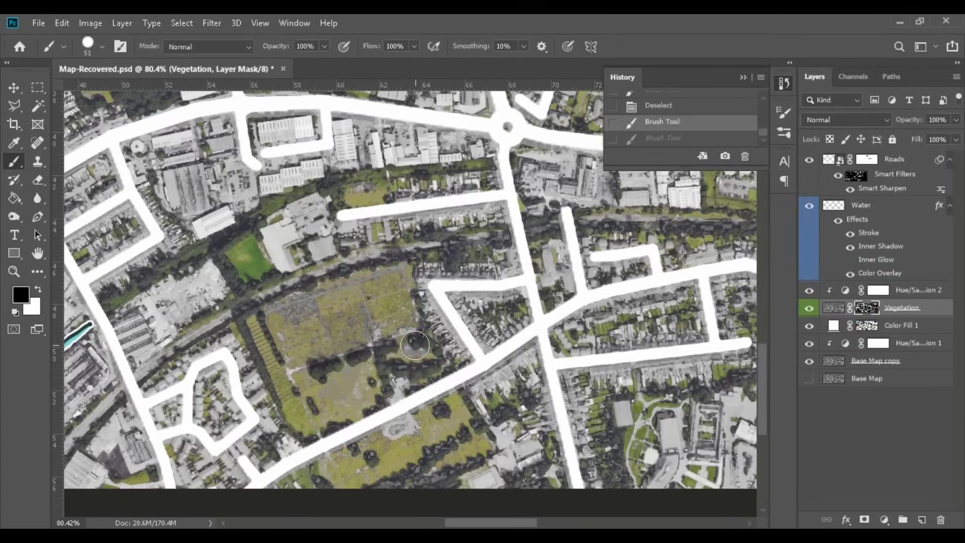
- Paint white on the Vegetation mask with a 51 px brush over the large park on both sides of the southern road
drag(415, 346, 392, 322)
key(ctrl+z)
click(39, 290)
click(446, 352)
click(454, 354)
drag(406, 288, 406, 276)
drag(411, 356, 382, 392)
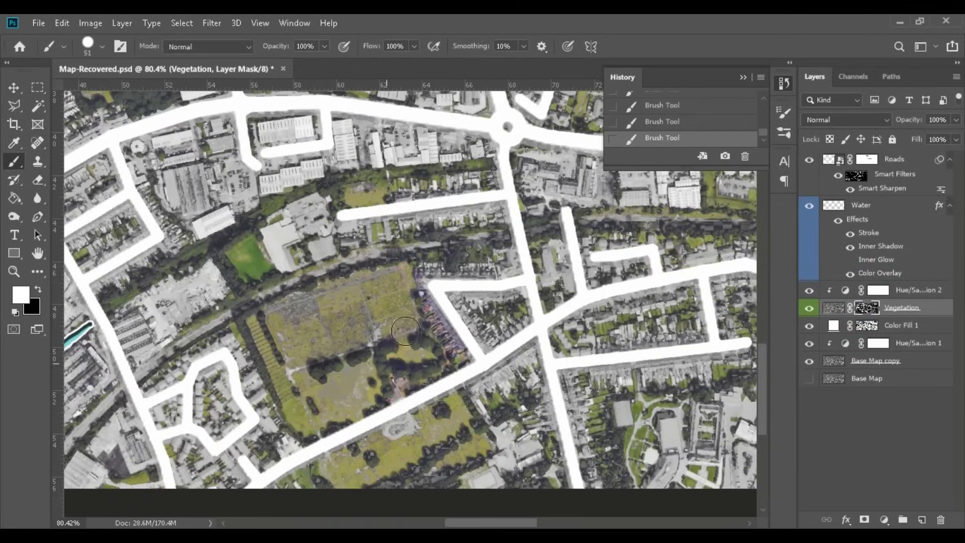
mouse_move(400, 321)
mouse_down()
mouse_move(352, 383)
mouse_move(291, 372)
mouse_up()
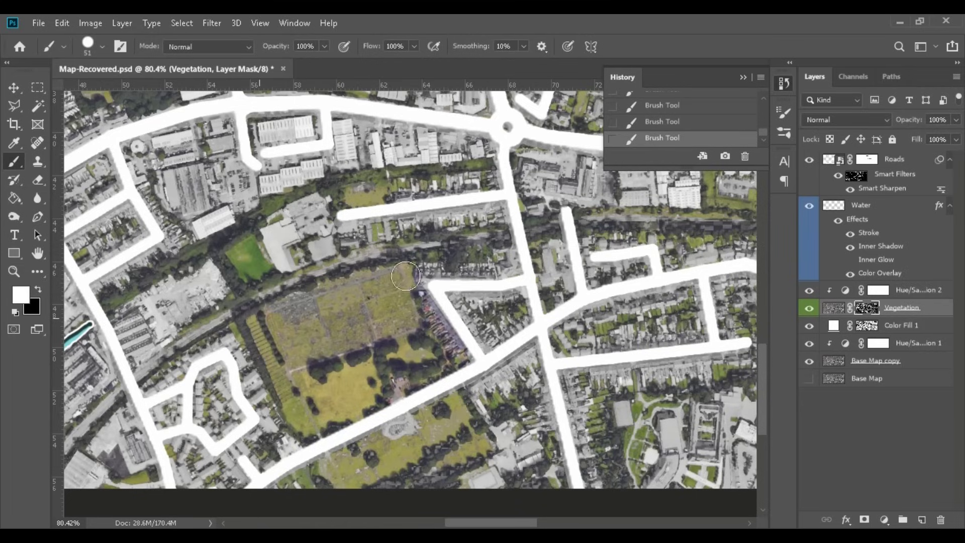
drag(385, 286, 346, 337)
scroll(352, 301, down, 2)
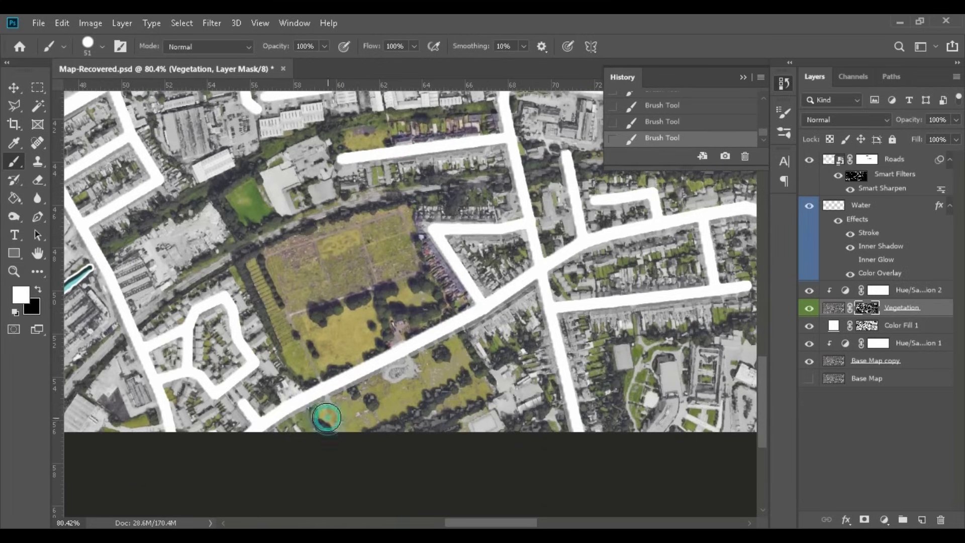
key(alt+bracketleft)
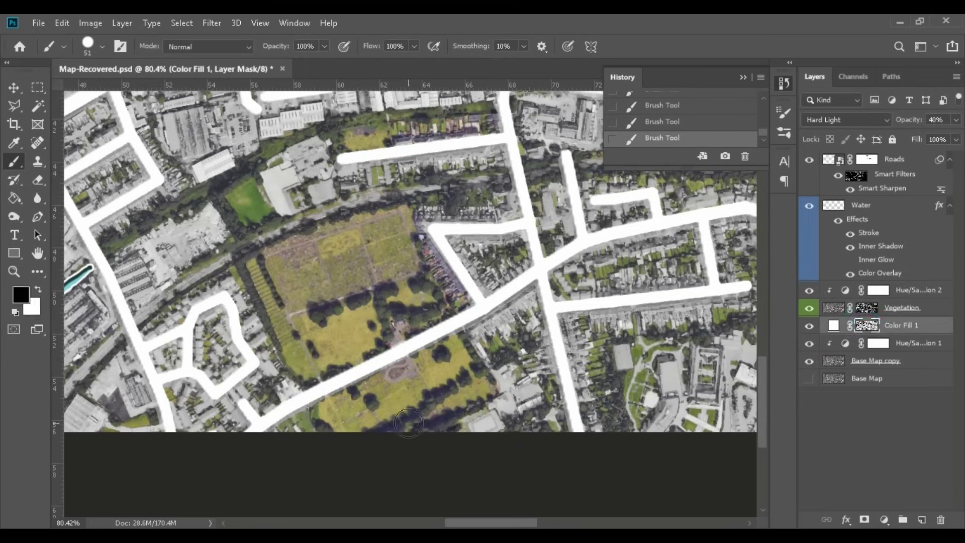
- Paint white on the Vegetation mask over the bare ground beside the wooded green plot enclosed by roads south of the main road
click(867, 307)
scroll(562, 469, down, 5)
scroll(110, 297, up, 6)
key(x)
click(335, 351)
click(297, 390)
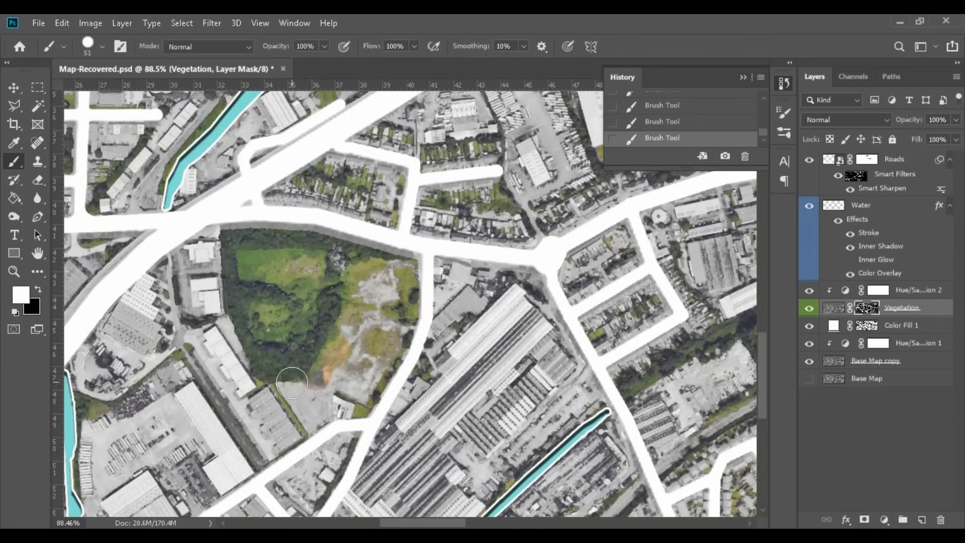
click(307, 420)
drag(285, 389, 376, 381)
mouse_move(402, 276)
mouse_down()
mouse_move(330, 313)
mouse_move(318, 380)
mouse_up()
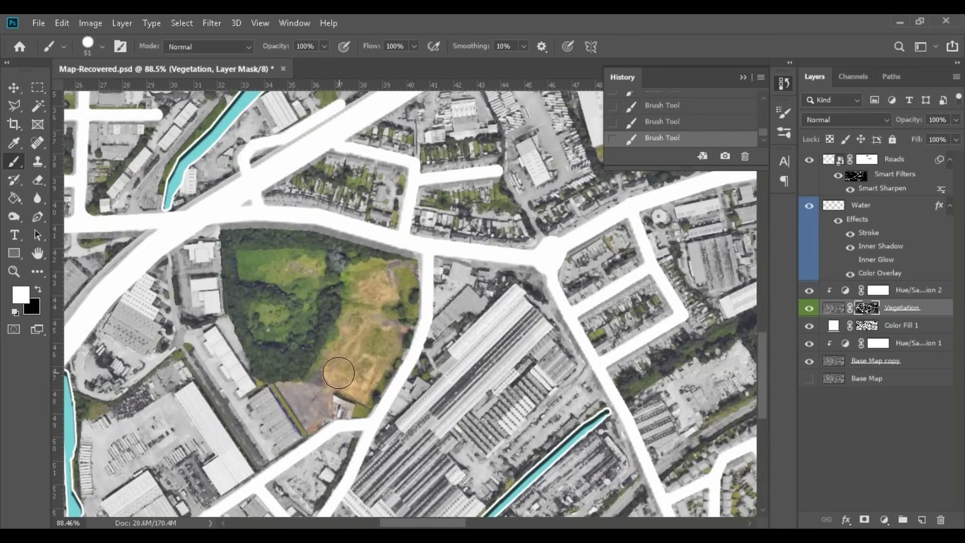
- Extend the Vegetation mask in white over the open ground, car park and surrounding woodland near the map's western edge
scroll(676, 393, down, 5)
scroll(424, 313, up, 4)
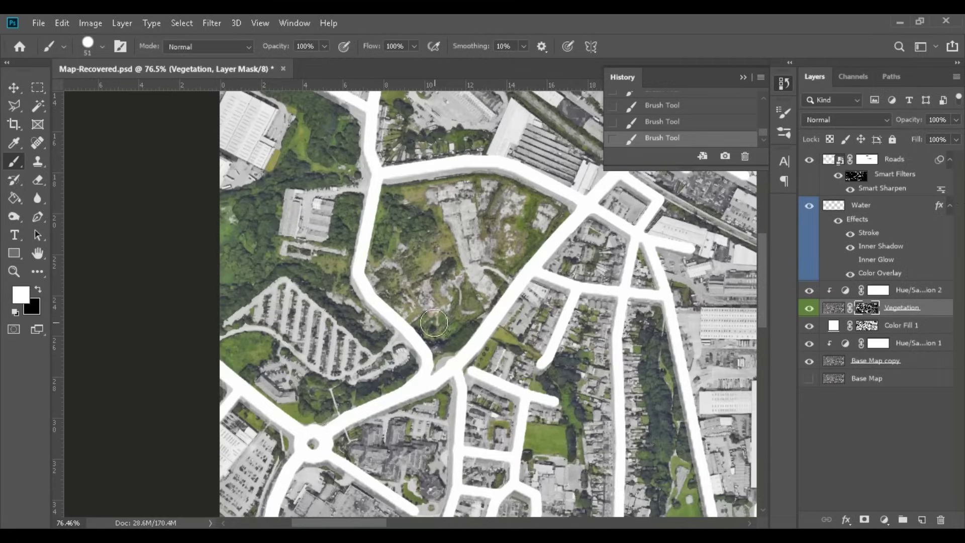
mouse_move(403, 209)
mouse_down()
mouse_move(497, 191)
mouse_move(539, 223)
mouse_move(430, 225)
mouse_move(499, 267)
mouse_up()
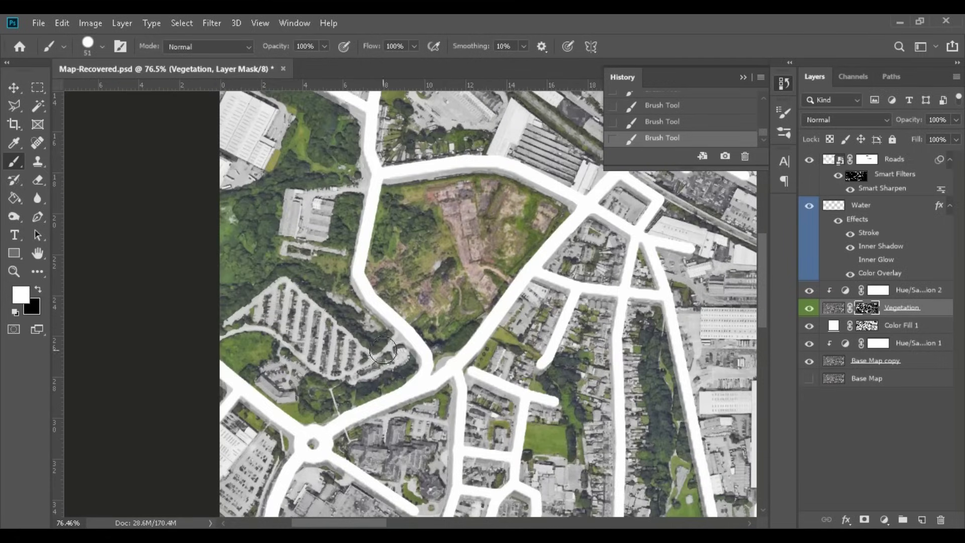
mouse_move(374, 332)
mouse_down()
mouse_move(315, 279)
mouse_move(355, 190)
mouse_move(347, 117)
mouse_up()
scroll(347, 120, up, 2)
drag(349, 181, 278, 152)
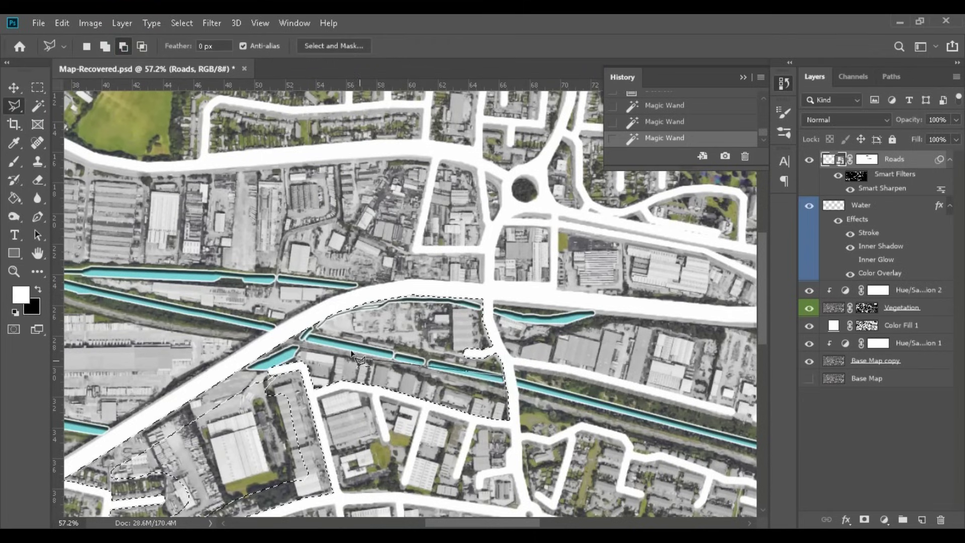
- Subtract everything beyond the canal from the selection with the Polygonal Lasso, keeping only the plot between the main road and the canal
click(236, 320)
drag(220, 332, 321, 259)
click(115, 437)
click(178, 475)
click(229, 493)
double_click(664, 344)
scroll(265, 414, down, 8)
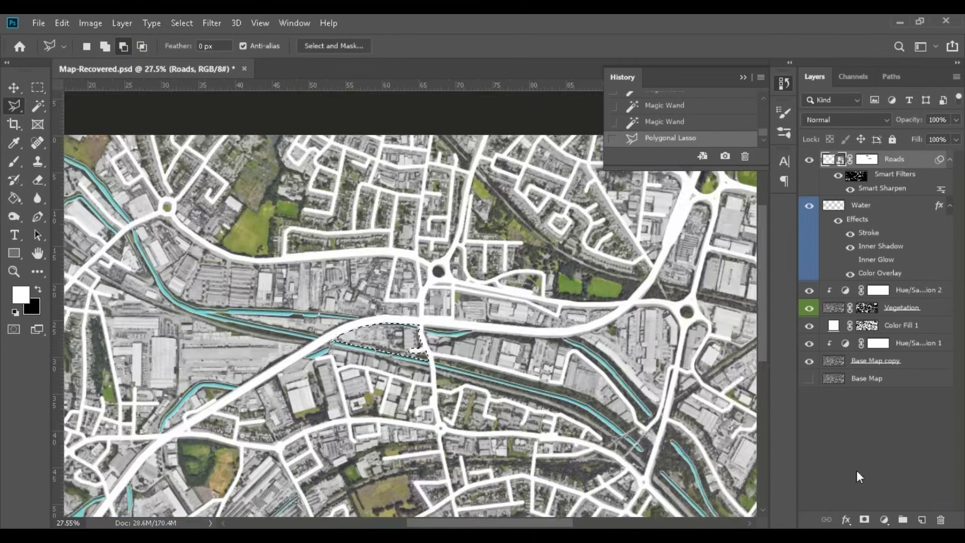
- Add a Solid Color fill layer over the selected site plot in a web-safe red
click(884, 520)
click(882, 269)
click(268, 314)
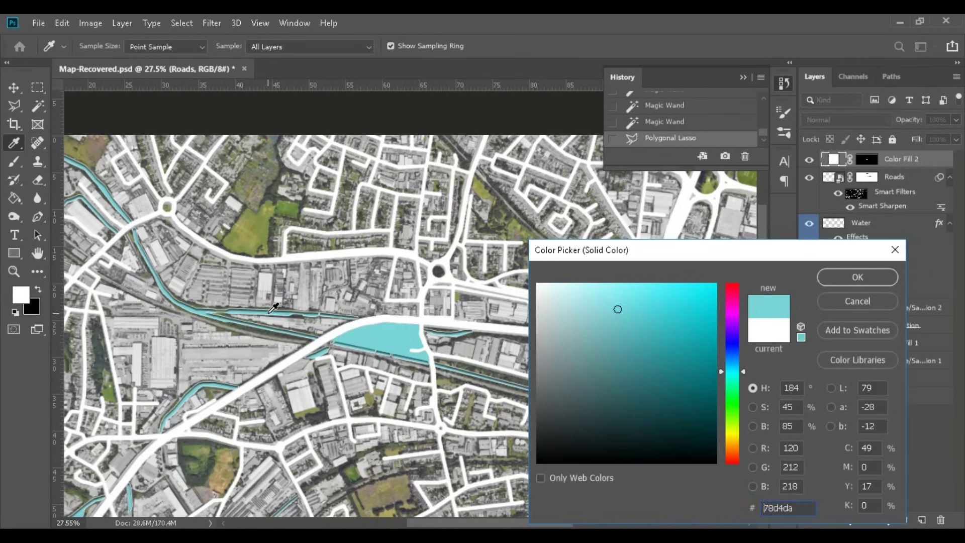
drag(736, 313, 731, 280)
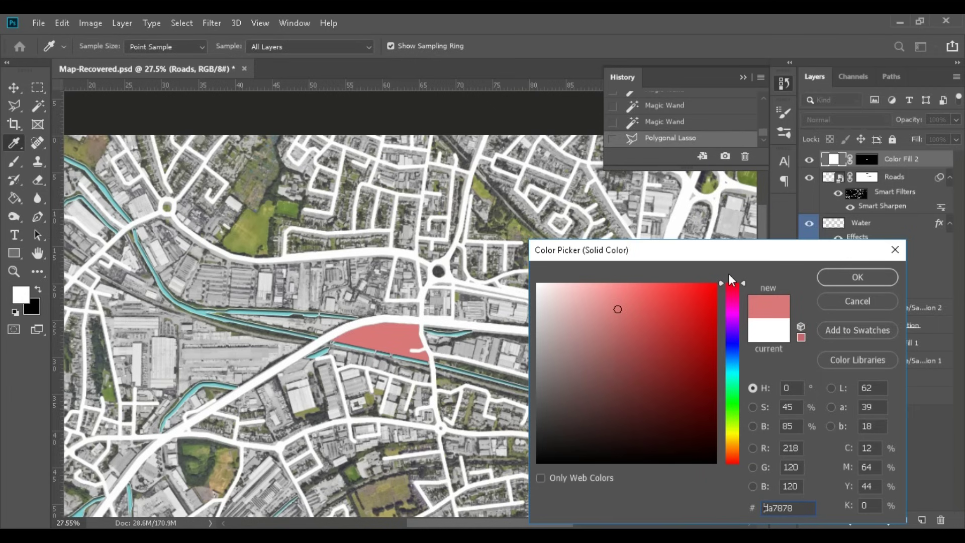
click(801, 338)
click(876, 276)
- Apply a Pattern Overlay with diagonal hatching to the red site fill layer
scroll(367, 347, up, 2)
scroll(370, 348, up, 3)
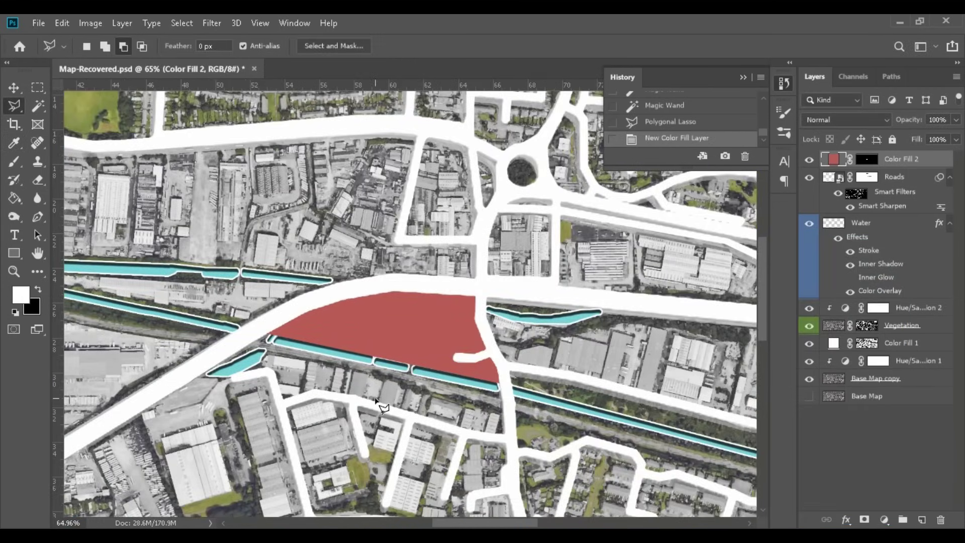
click(846, 520)
click(854, 388)
click(421, 413)
click(697, 235)
click(674, 219)
drag(625, 182, 778, 158)
drag(840, 225, 877, 226)
mouse_move(840, 291)
mouse_down()
mouse_move(856, 291)
mouse_move(840, 295)
mouse_move(846, 291)
mouse_up()
click(854, 259)
click(828, 320)
click(854, 226)
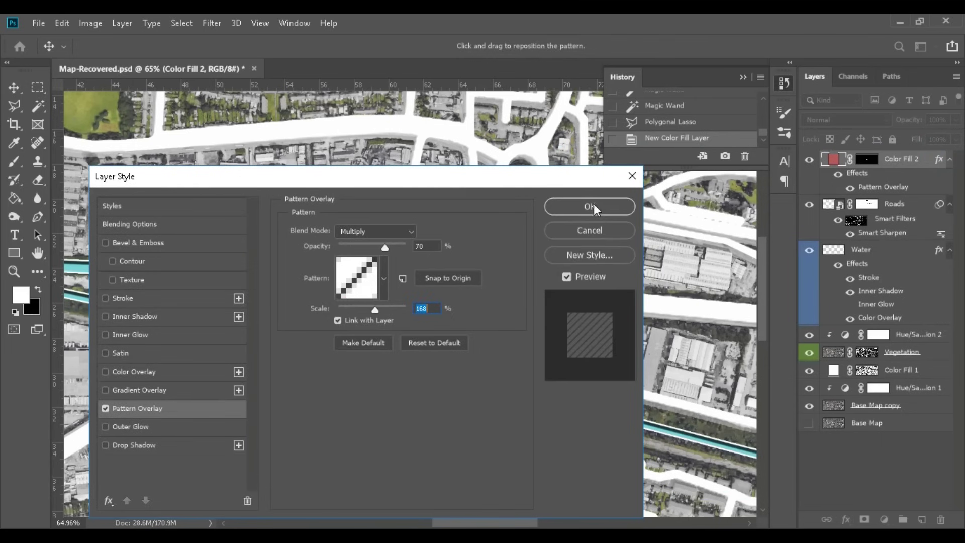
click(593, 203)
scroll(438, 309, down, 12)
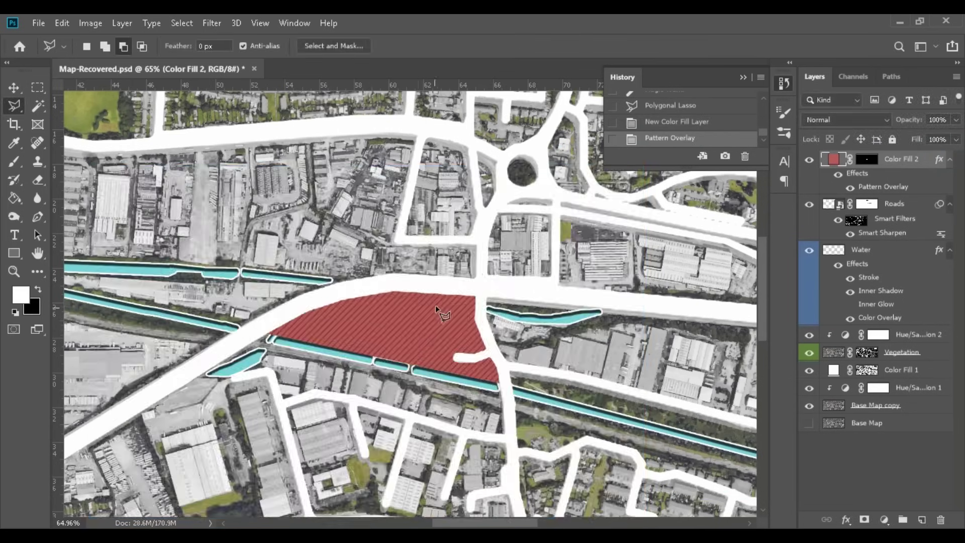
- Add the industrial blocks east of the red site to the Magic Wand selection on the Roads layer
scroll(442, 312, up, 11)
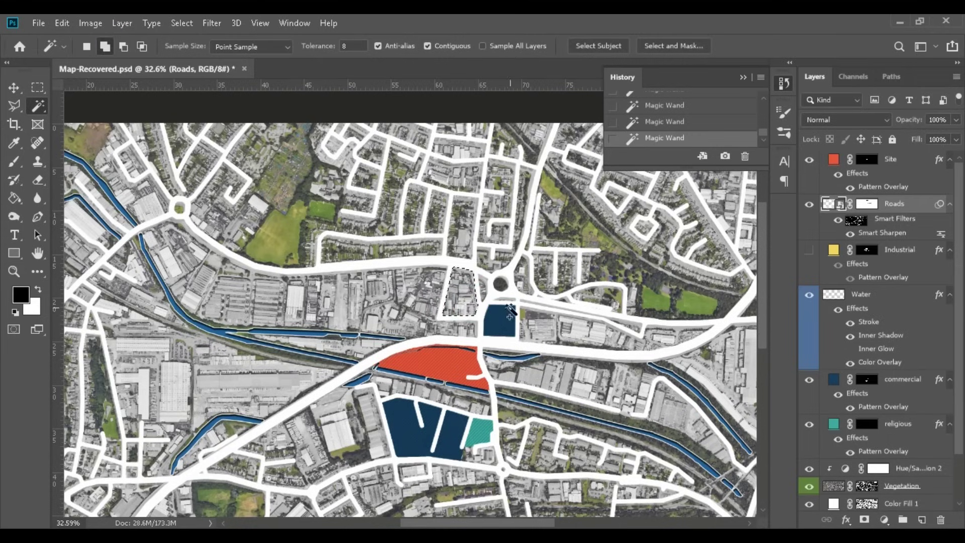
scroll(510, 308, up, 2)
click(517, 328)
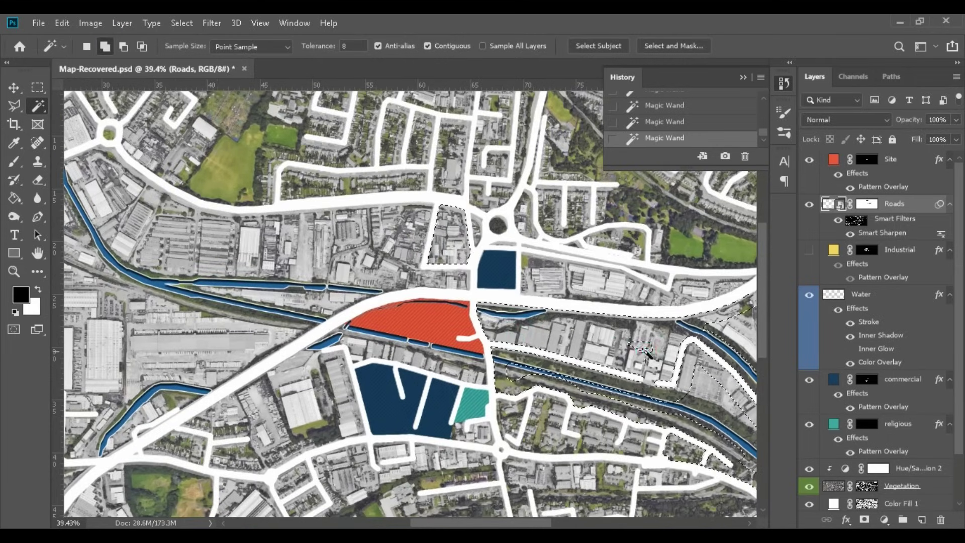
scroll(645, 353, down, 2)
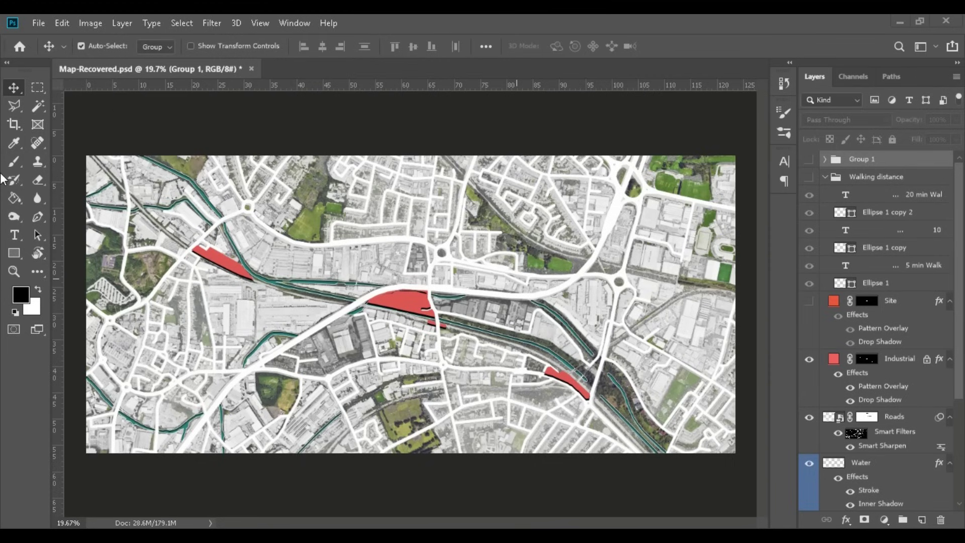
- Try masking the white fill over the plot between the canal and the western red strip, using a lasso selection and a 183 px black brush
key(l)
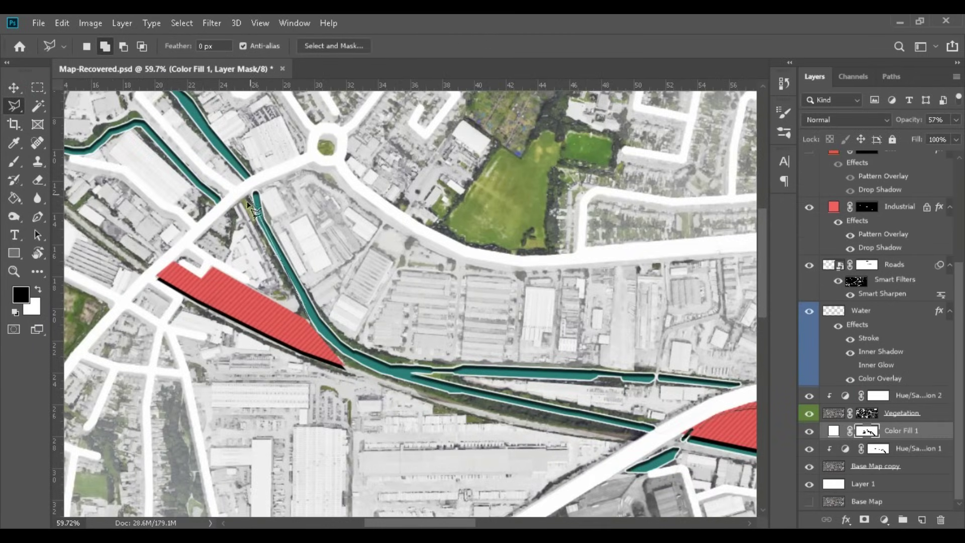
click(218, 211)
click(187, 243)
click(315, 345)
click(14, 161)
drag(295, 307, 222, 227)
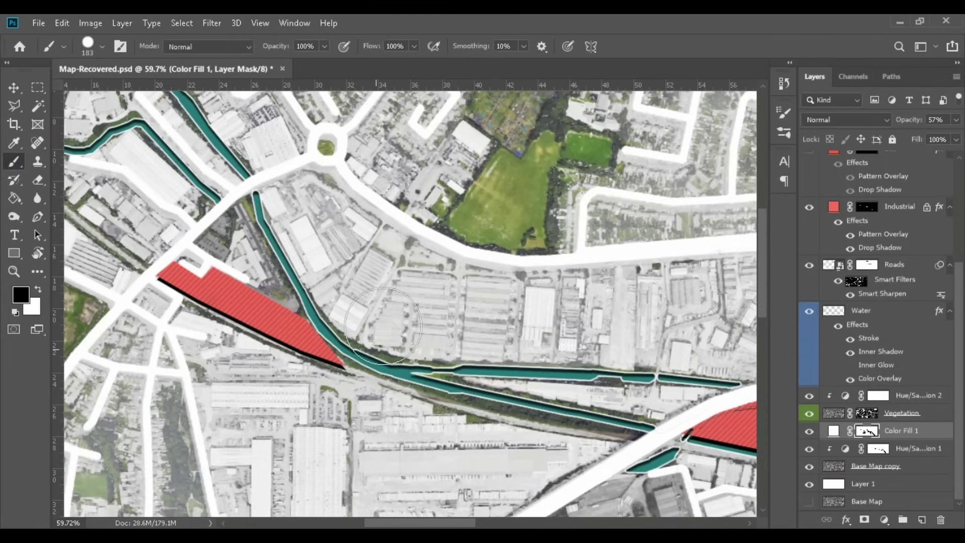
scroll(345, 323, down, 5)
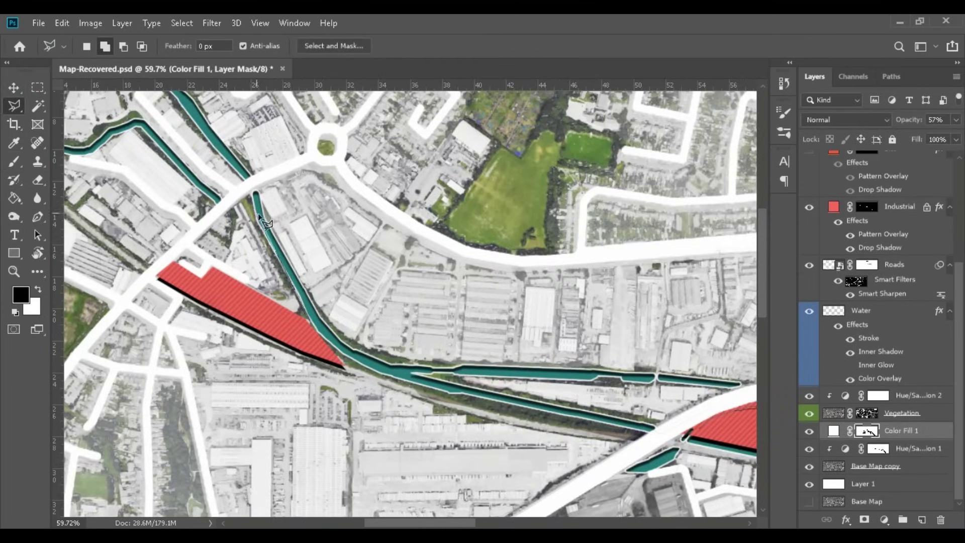
- Outline the plot between the canal and the western red strip again and paint it black on the Color Fill 1 mask
click(188, 242)
click(316, 346)
click(256, 192)
key(b)
drag(288, 320, 263, 187)
scroll(263, 187, down, 5)
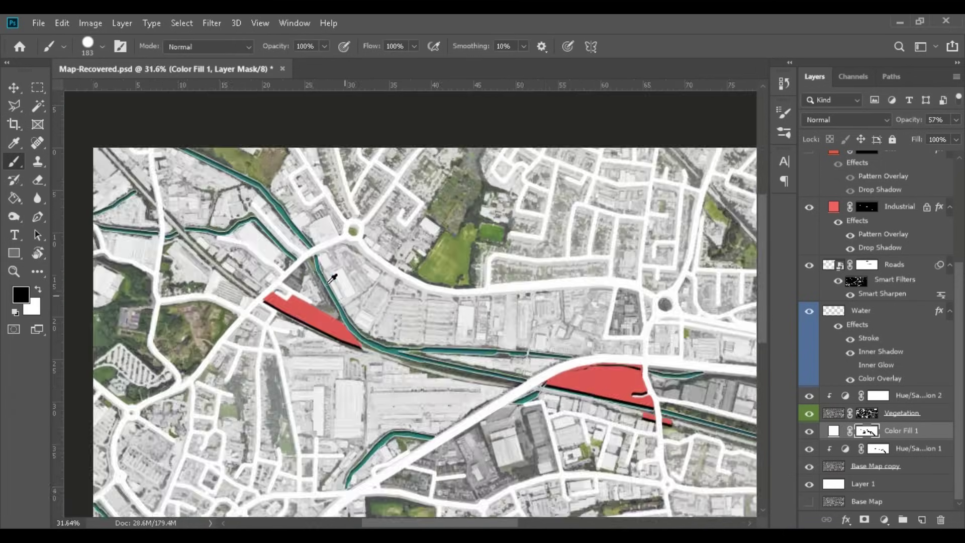
scroll(241, 203, down, 1)
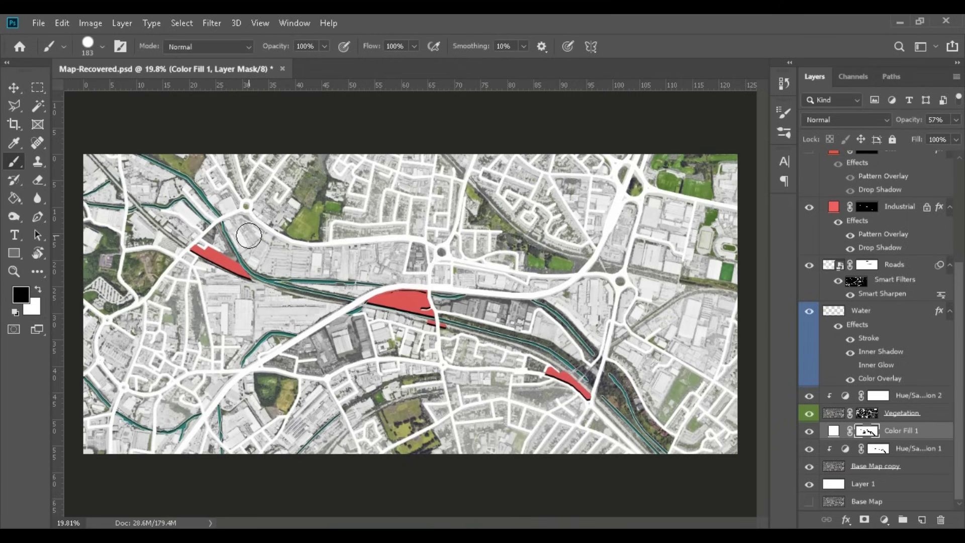
- Select the Water layer and open its Stroke effect settings
key(v)
click(226, 231)
scroll(223, 226, up, 1)
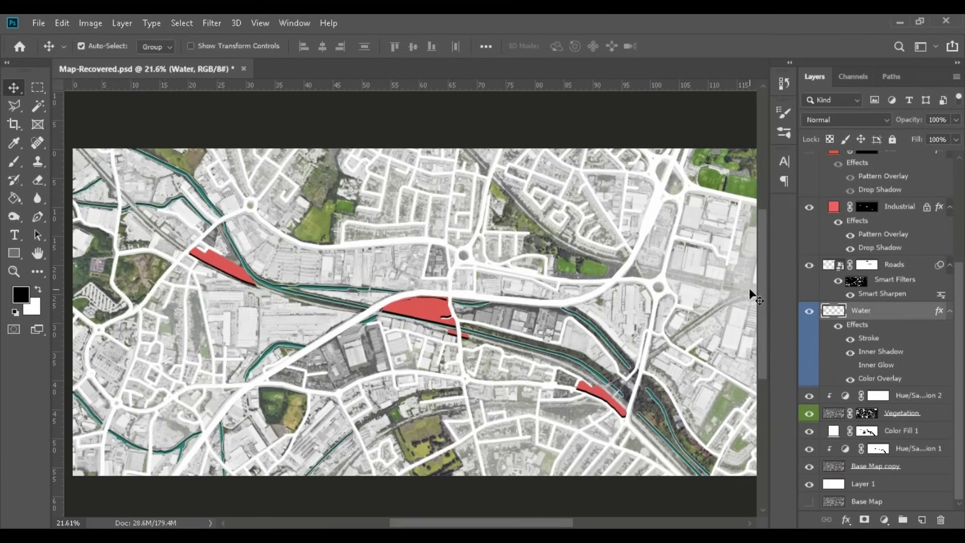
double_click(865, 343)
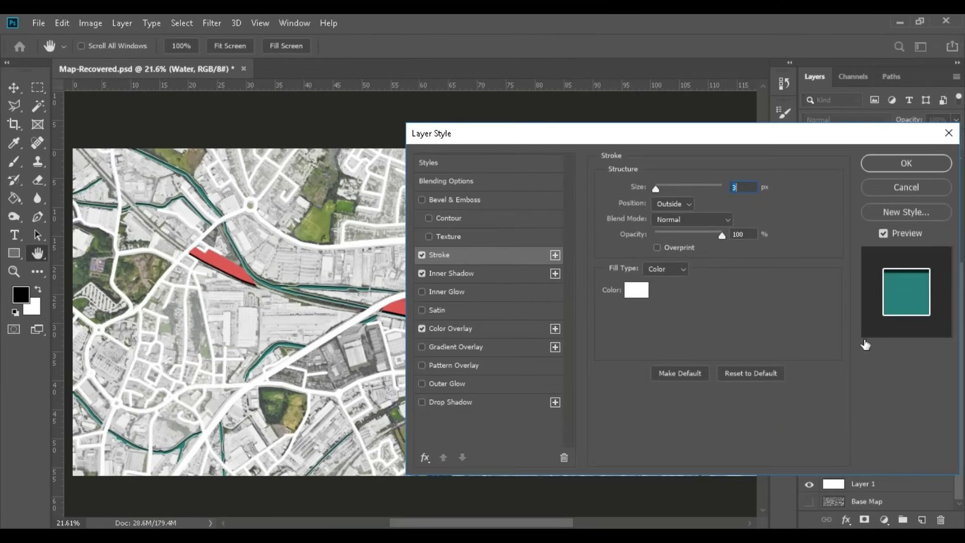
click(636, 291)
mouse_move(645, 307)
mouse_down()
mouse_move(687, 345)
mouse_move(537, 462)
mouse_up()
click(578, 322)
click(732, 340)
click(657, 331)
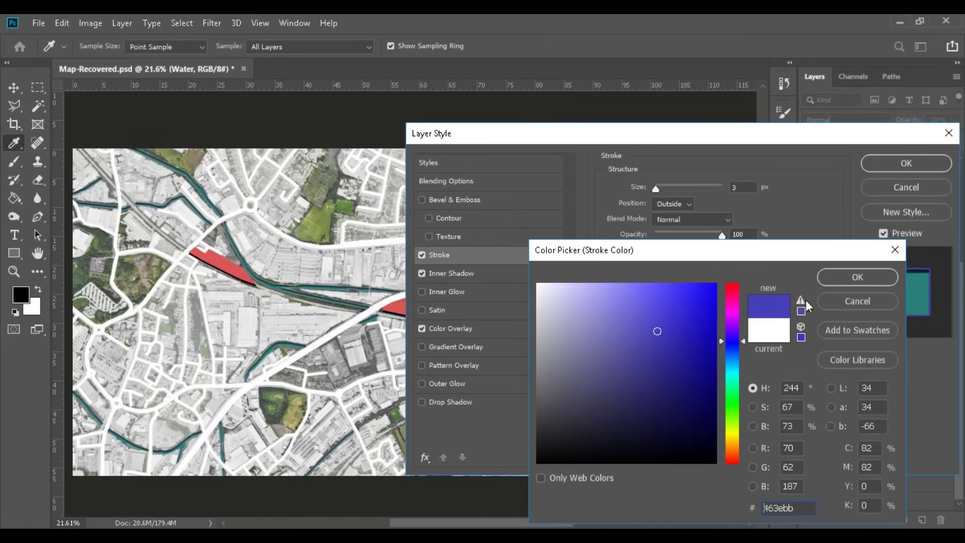
click(824, 300)
- Set the Water layer's stroke to 16 px in pale turquoise #ccf9f6
drag(655, 188, 669, 191)
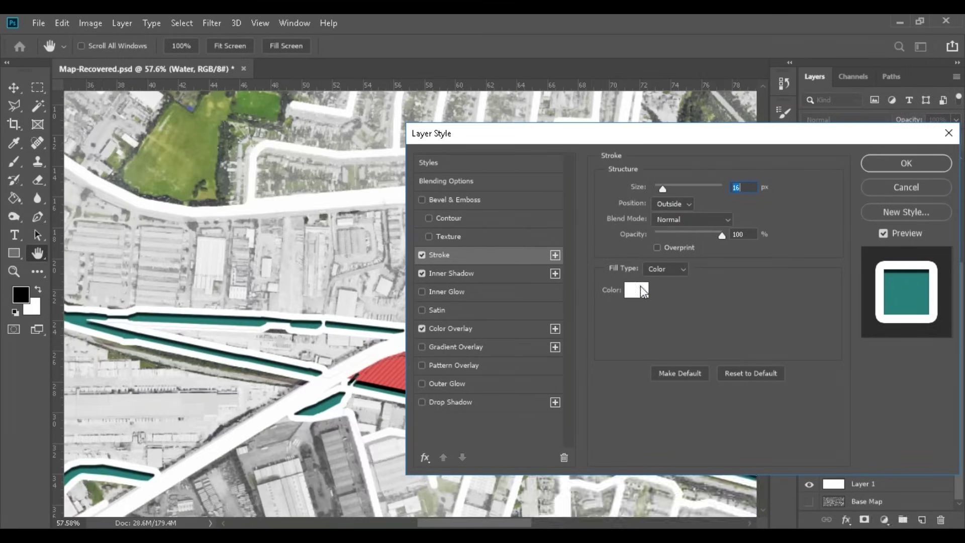
click(636, 290)
click(236, 320)
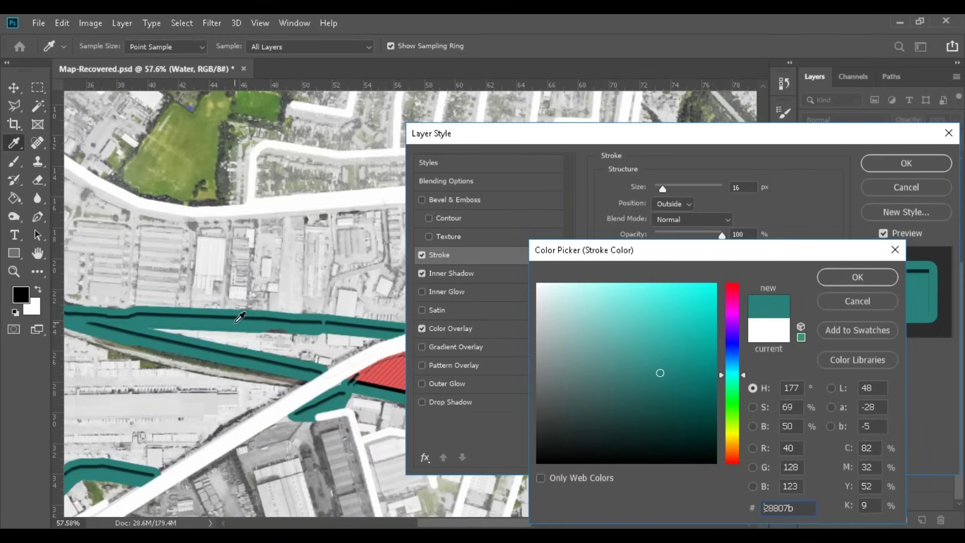
mouse_move(658, 360)
mouse_down()
mouse_move(640, 355)
mouse_move(610, 291)
mouse_move(570, 285)
mouse_up()
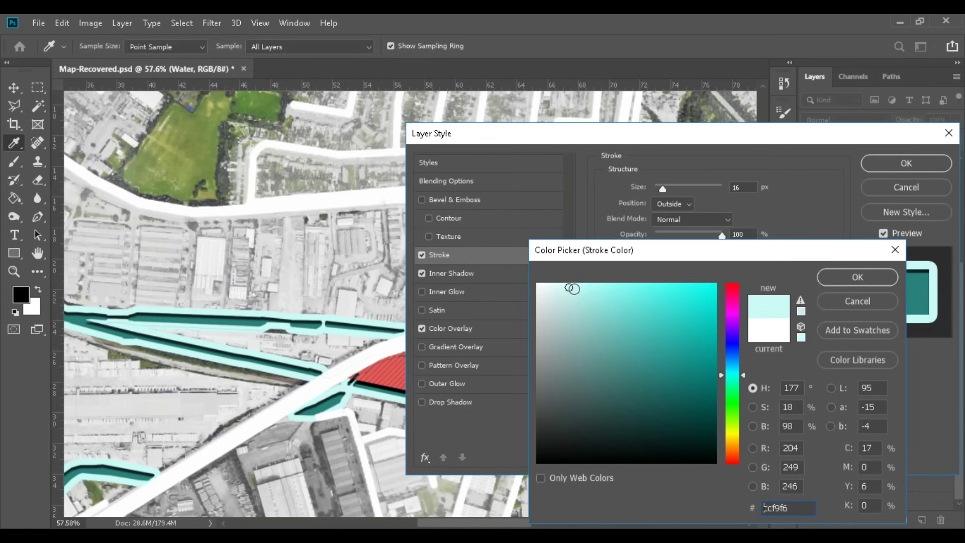
click(829, 277)
key(Return)
scroll(468, 384, down, 6)
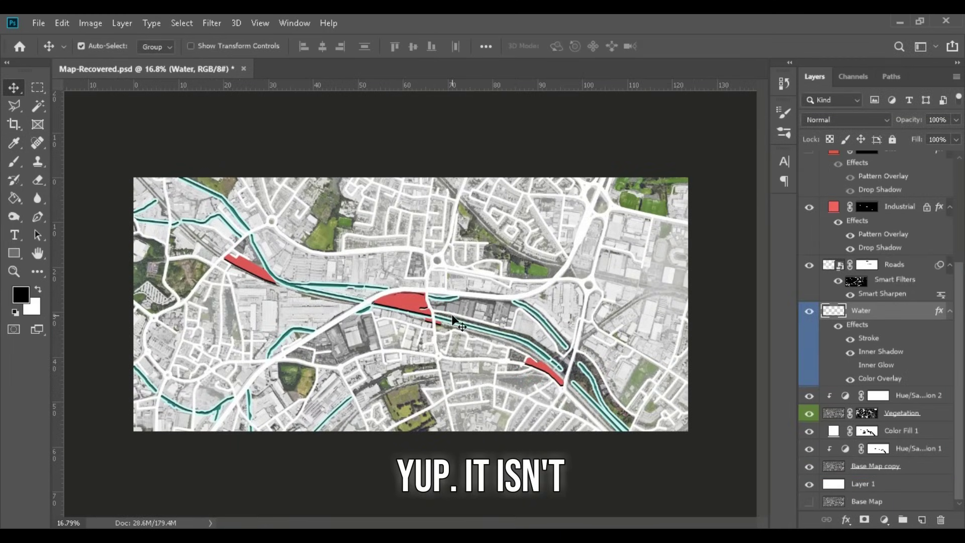
- Activate the Roads mask and outline the housing area north of the main road with the Polygonal Lasso
scroll(335, 288, up, 2)
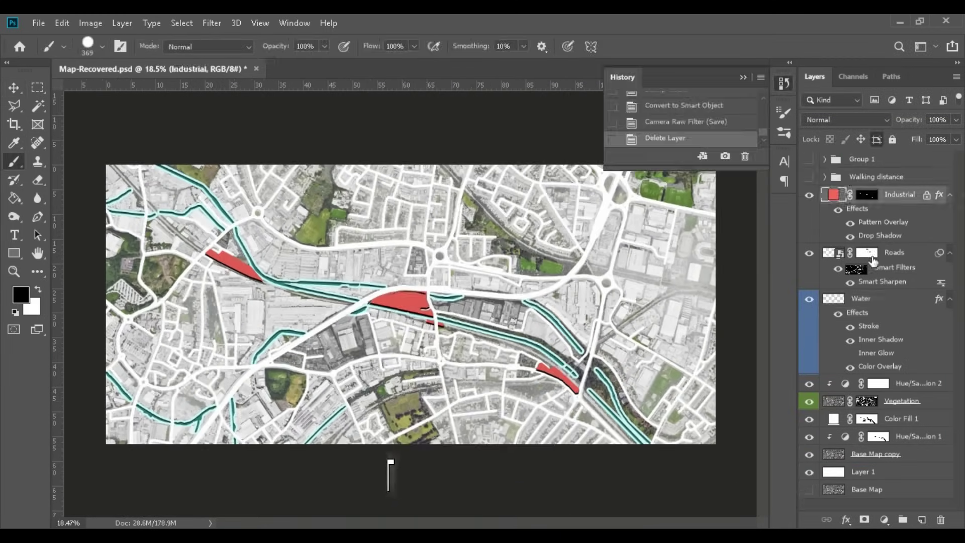
click(867, 253)
scroll(338, 218, up, 5)
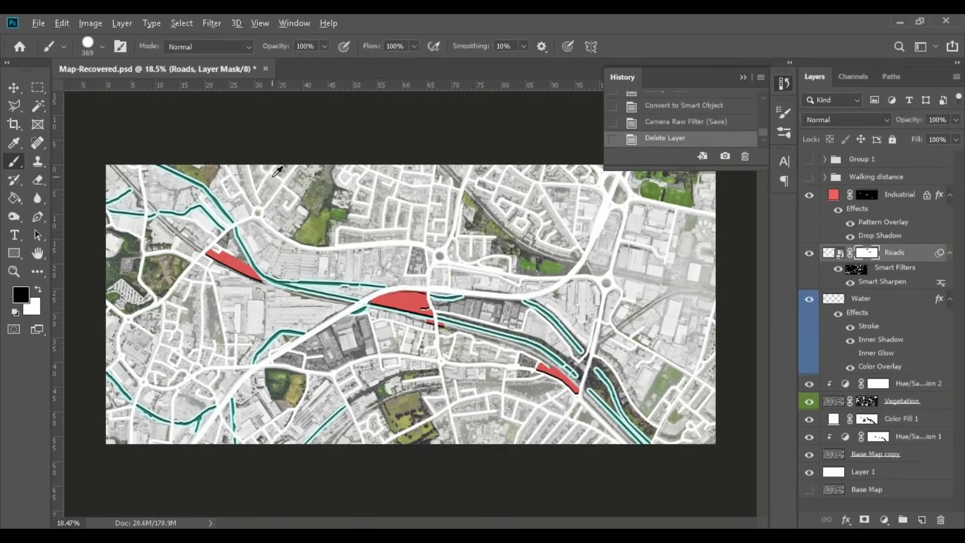
right_click(337, 217)
click(15, 105)
click(200, 243)
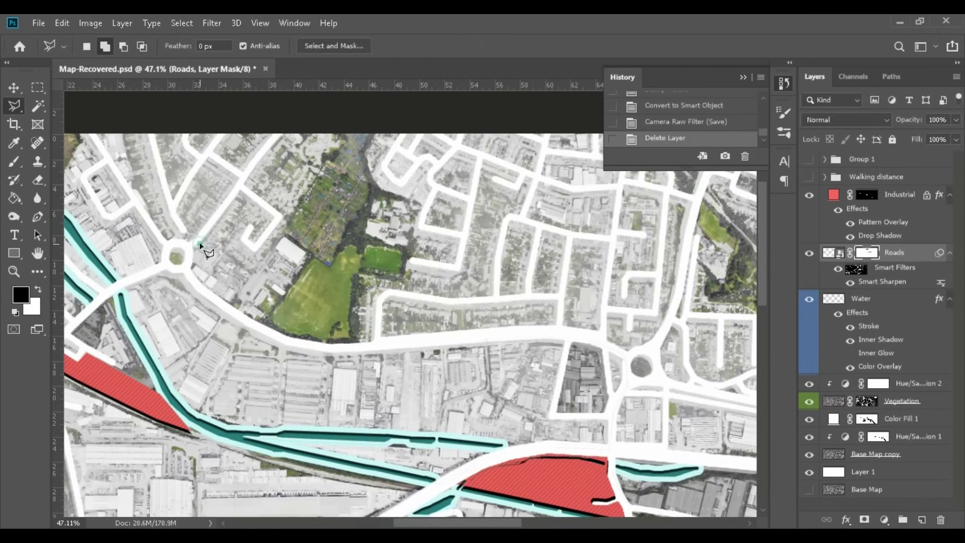
click(258, 167)
click(315, 129)
click(534, 106)
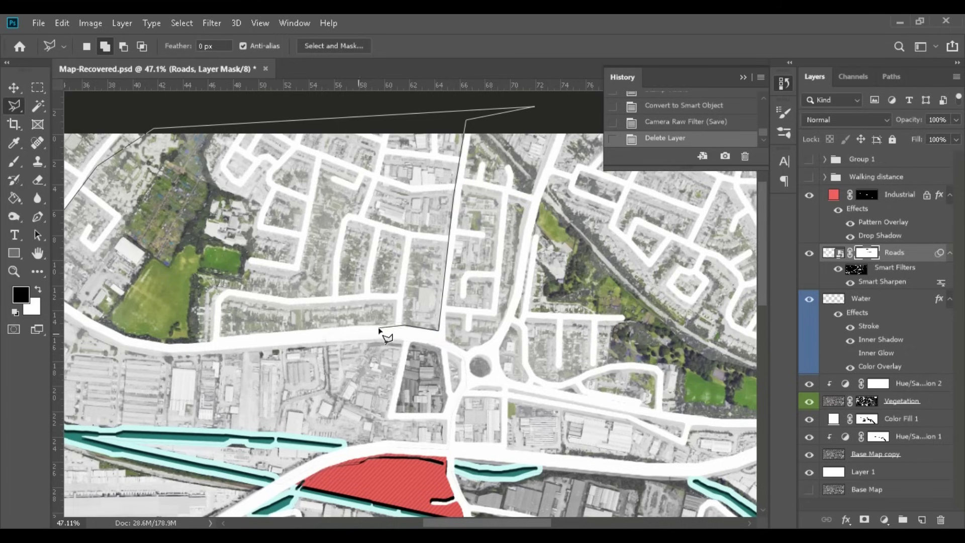
double_click(95, 199)
scroll(430, 328, down, 4)
- Paint black over the selected housing area on the Roads mask with a 448 px brush to hide its minor roads, and deselect
key(b)
click(466, 304)
right_click(373, 278)
click(515, 169)
mouse_move(249, 289)
mouse_down()
mouse_move(230, 281)
mouse_move(259, 206)
mouse_move(218, 276)
mouse_up()
key(ctrl+d)
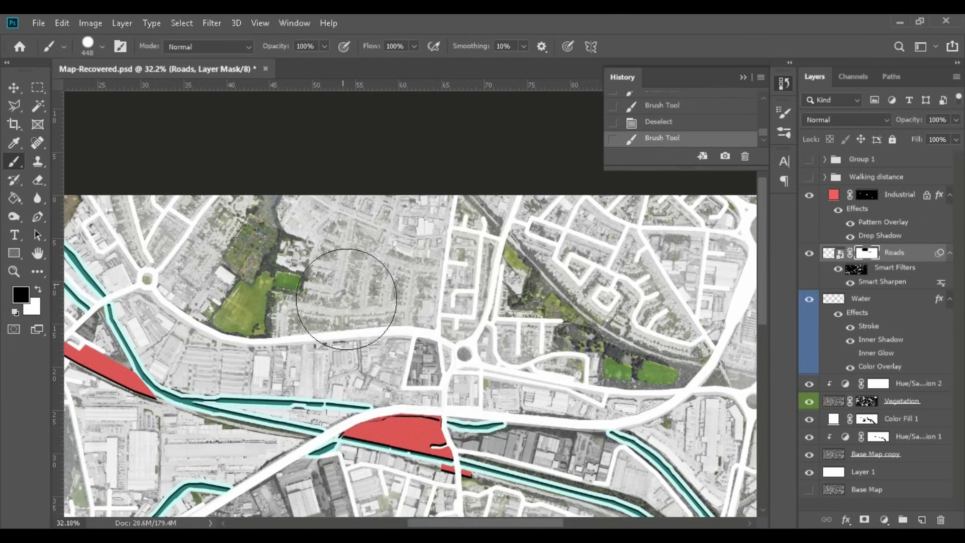
- Activate the Vegetation mask and paint black with a 67 px brush over the built-up blocks near the map's western edge
key(ctrl+minus)
key(ctrl+minus)
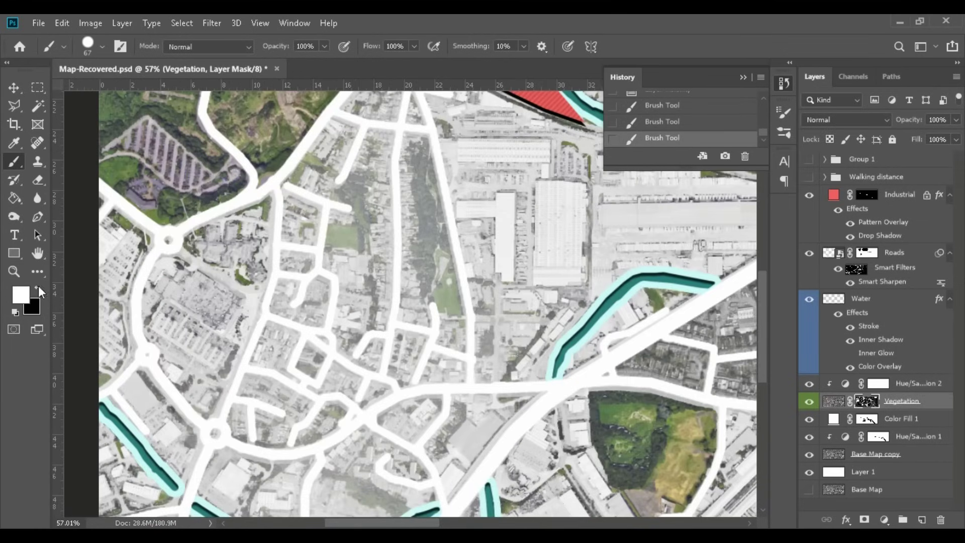
click(38, 289)
mouse_move(168, 254)
mouse_down()
mouse_move(233, 212)
mouse_move(263, 225)
mouse_move(252, 233)
mouse_move(229, 219)
mouse_move(160, 324)
mouse_move(207, 401)
mouse_move(219, 270)
mouse_move(212, 316)
mouse_up()
scroll(129, 355, down, 3)
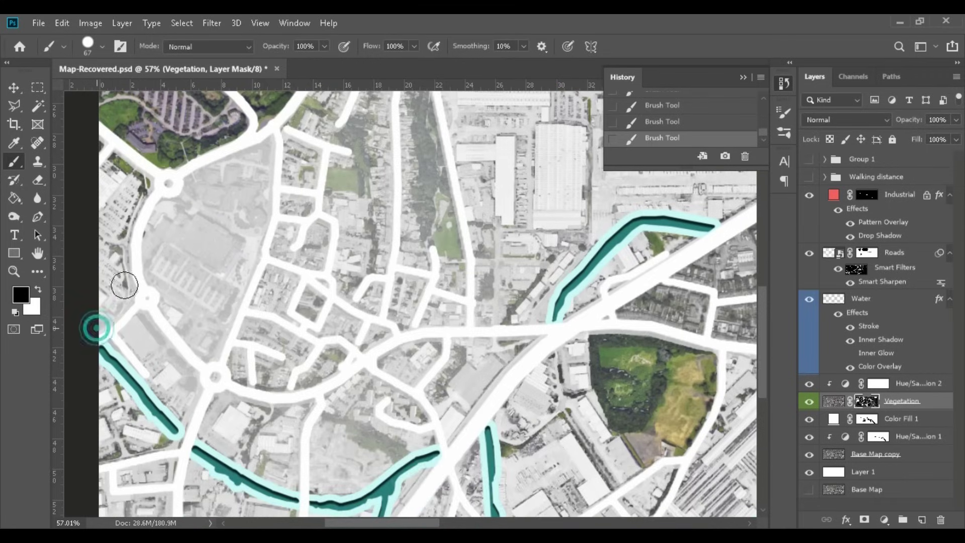
scroll(309, 302, down, 2)
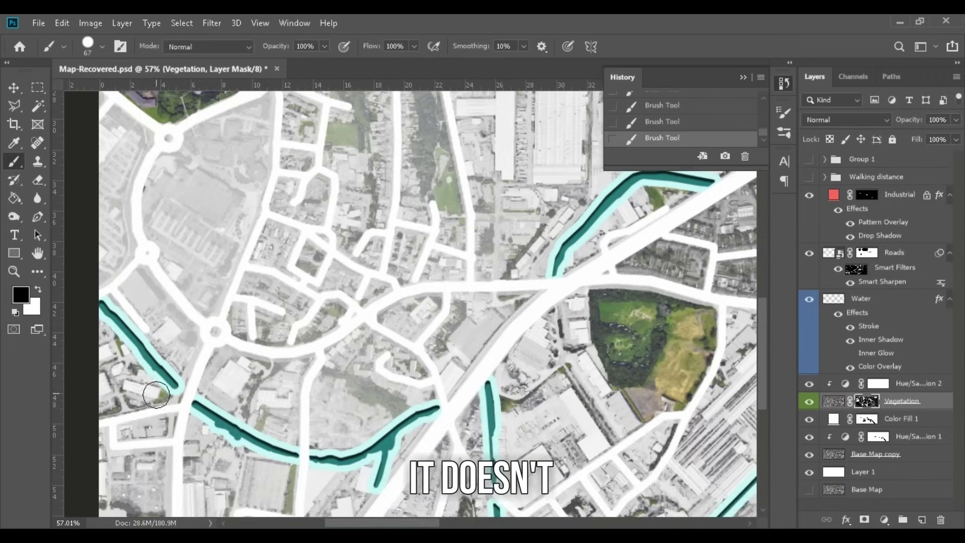
mouse_move(163, 396)
mouse_down()
mouse_move(67, 371)
mouse_move(121, 359)
mouse_up()
- Paint black on the Vegetation mask over the blocks beside the south-western canal and the industrial sheds south of the western red site
scroll(170, 392, down, 5)
scroll(211, 362, up, 2)
scroll(222, 347, down, 1)
scroll(225, 343, up, 8)
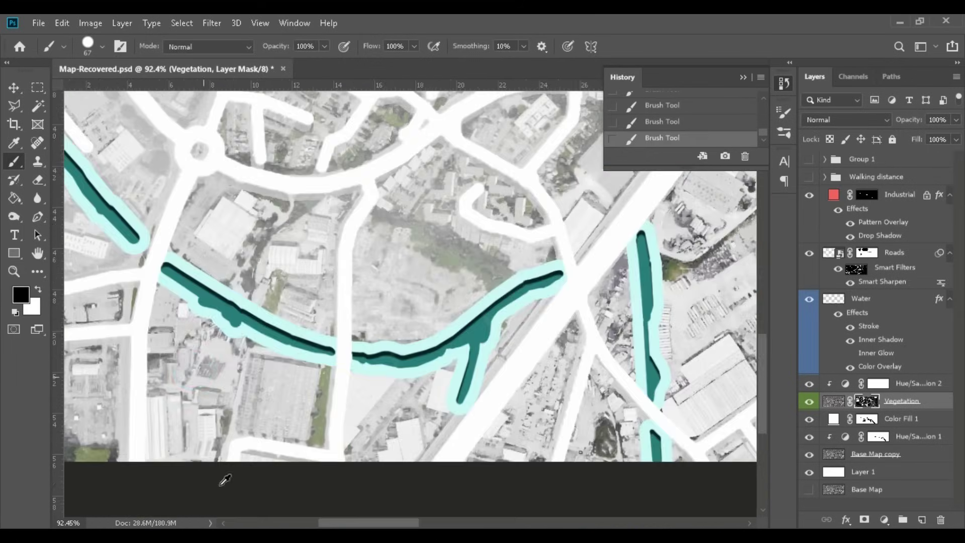
mouse_move(226, 344)
mouse_down()
mouse_move(172, 399)
mouse_move(321, 452)
mouse_move(599, 377)
mouse_move(557, 456)
mouse_up()
scroll(323, 446, down, 4)
scroll(504, 276, up, 4)
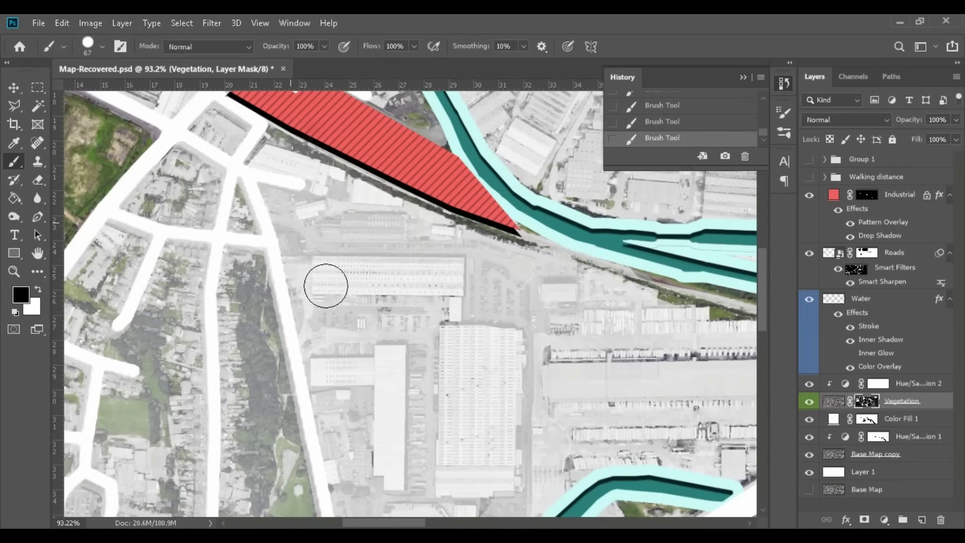
- Reduce the brush to 42 px and paint out the housing between the central canal and the main road on the Vegetation mask
scroll(327, 287, down, 3)
scroll(638, 347, down, 2)
scroll(643, 351, up, 2)
scroll(350, 250, down, 5)
scroll(588, 332, up, 5)
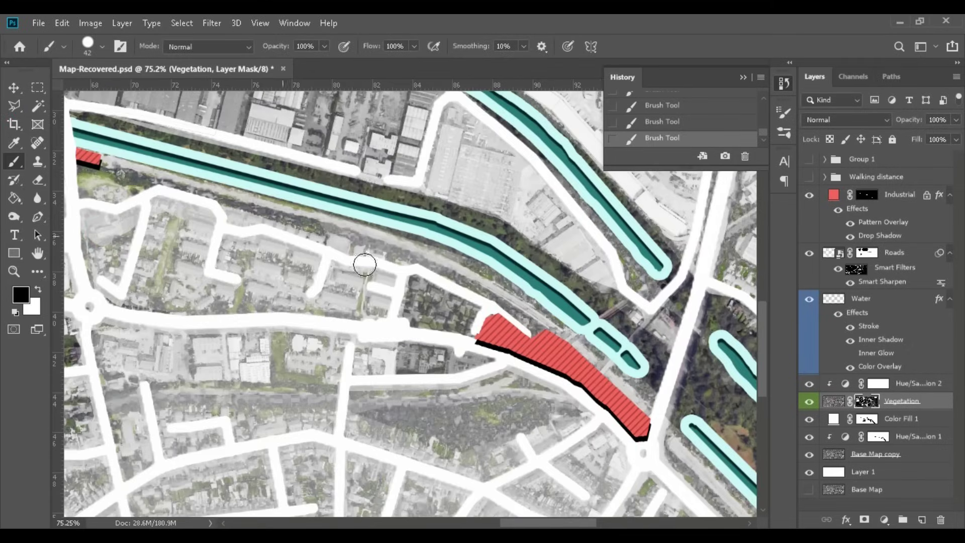
key(ctrl+z)
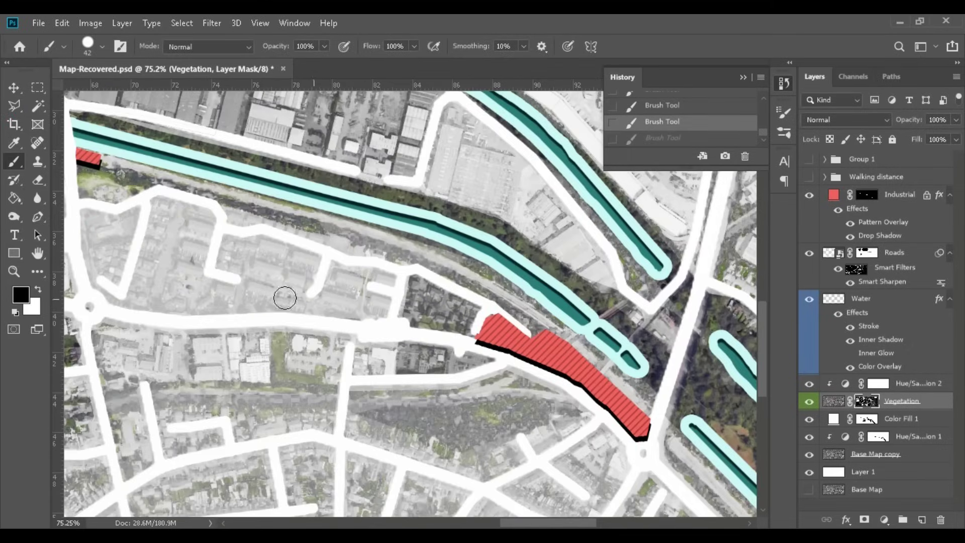
key(ctrl+shift+z)
scroll(357, 307, down, 2)
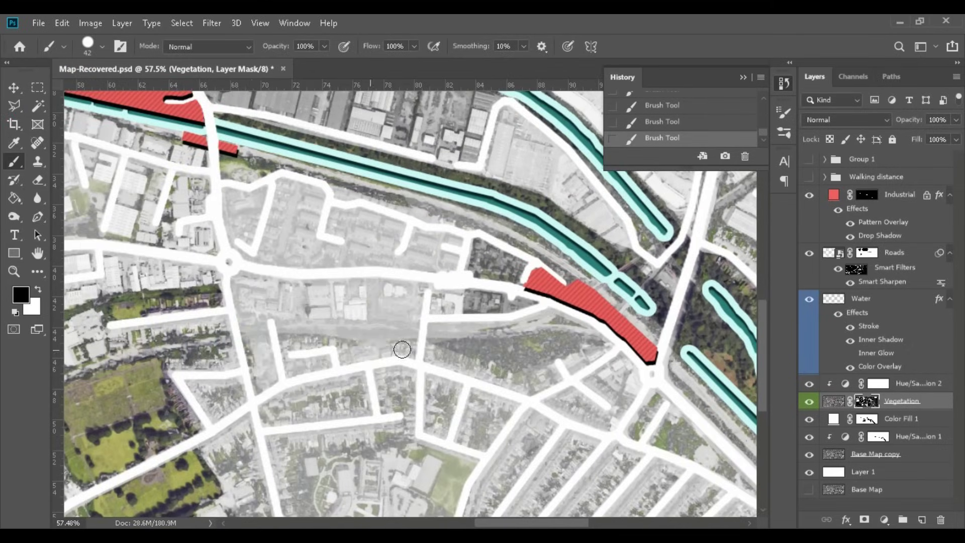
- Mask out the strip of housing and greenery south of the main road, up to the roundabout below the south-eastern red site
mouse_move(427, 355)
mouse_down()
mouse_move(574, 351)
mouse_move(252, 341)
mouse_up()
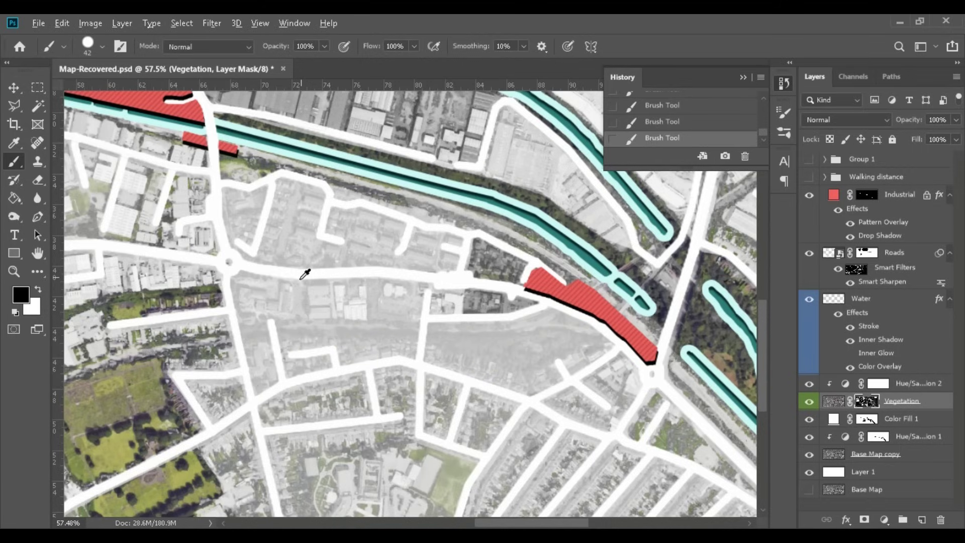
scroll(302, 279, down, 8)
scroll(543, 410, up, 7)
drag(504, 382, 454, 364)
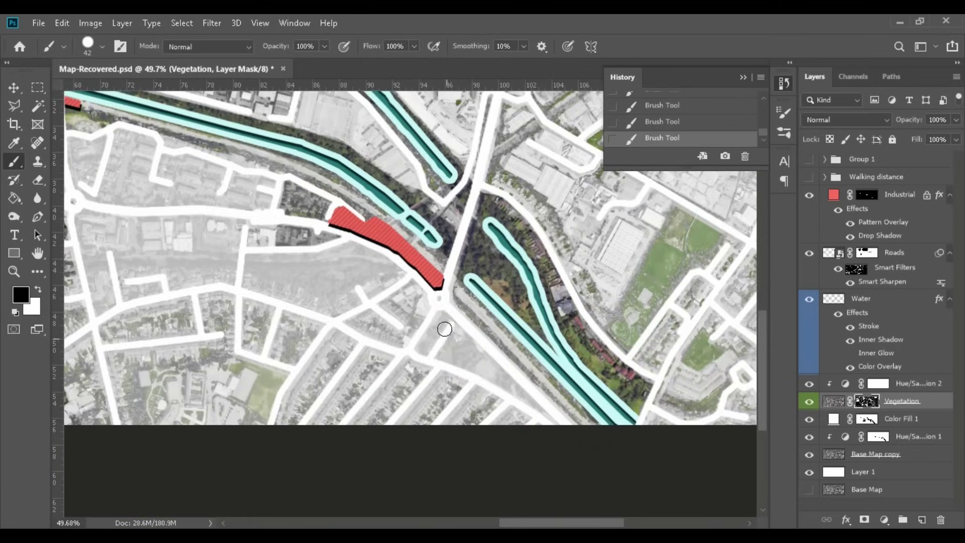
- Enlarge the brush to 89 px and paint black over the terraced streets south-west of the south-eastern roundabout
scroll(403, 356, down, 1)
right_click(404, 355)
drag(517, 176, 533, 177)
mouse_move(378, 352)
mouse_down()
mouse_move(362, 303)
mouse_move(405, 294)
mouse_up()
scroll(486, 401, down, 4)
scroll(645, 259, up, 4)
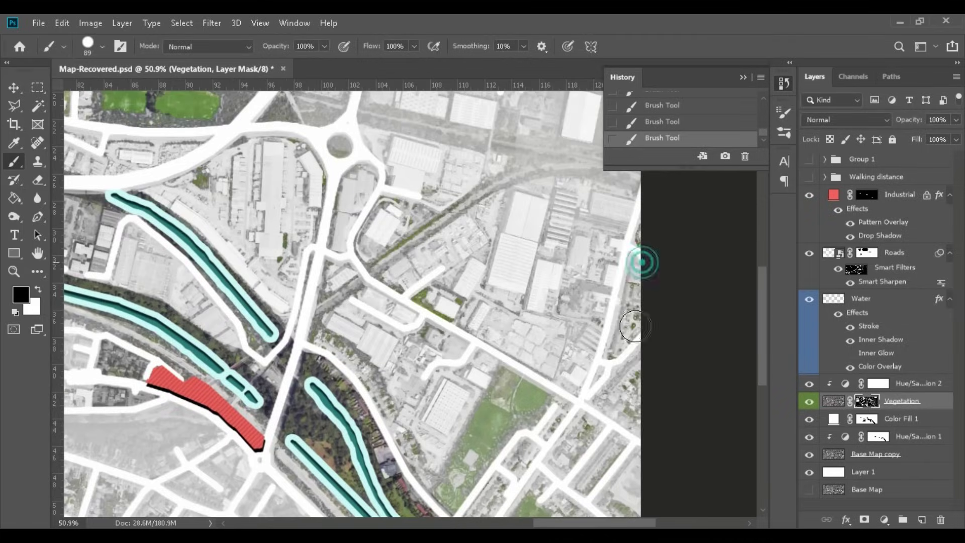
- Paint black on the Vegetation mask over the industrial and housing blocks along the map's eastern side
mouse_move(613, 390)
mouse_down()
mouse_move(591, 383)
mouse_move(556, 160)
mouse_move(389, 194)
mouse_move(352, 351)
mouse_move(409, 377)
mouse_up()
scroll(423, 424, down, 2)
mouse_move(423, 425)
mouse_down()
mouse_move(351, 118)
mouse_move(668, 220)
mouse_move(555, 169)
mouse_up()
scroll(555, 170, up, 4)
drag(307, 215, 303, 373)
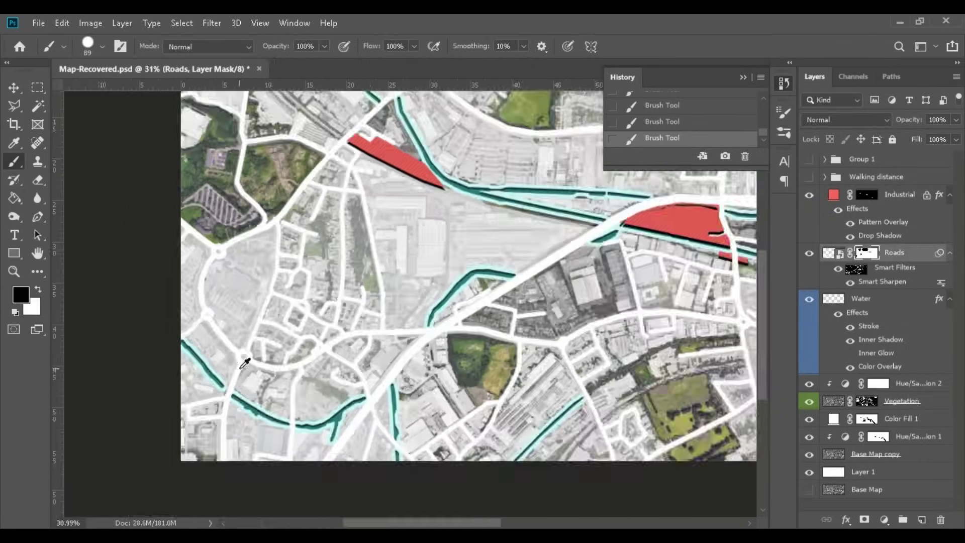
- Outline the western housing area with the Polygonal Lasso, paint it black on the Roads mask to hide its minor roads, and deselect
scroll(245, 363, up, 1)
key(l)
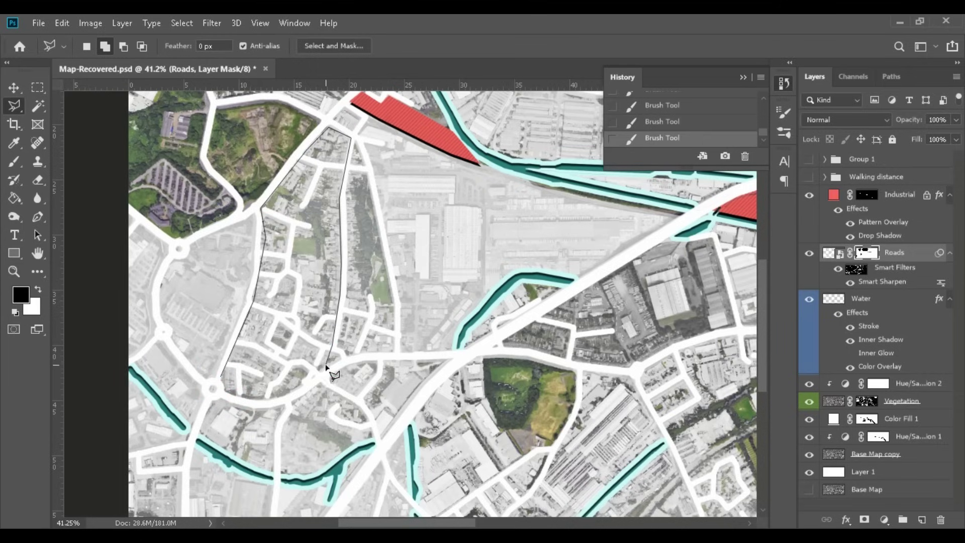
click(240, 402)
key(b)
mouse_move(281, 211)
mouse_down()
mouse_move(281, 301)
mouse_move(237, 334)
mouse_move(252, 322)
mouse_up()
key(ctrl+d)
scroll(251, 322, up, 4)
scroll(282, 241, down, 3)
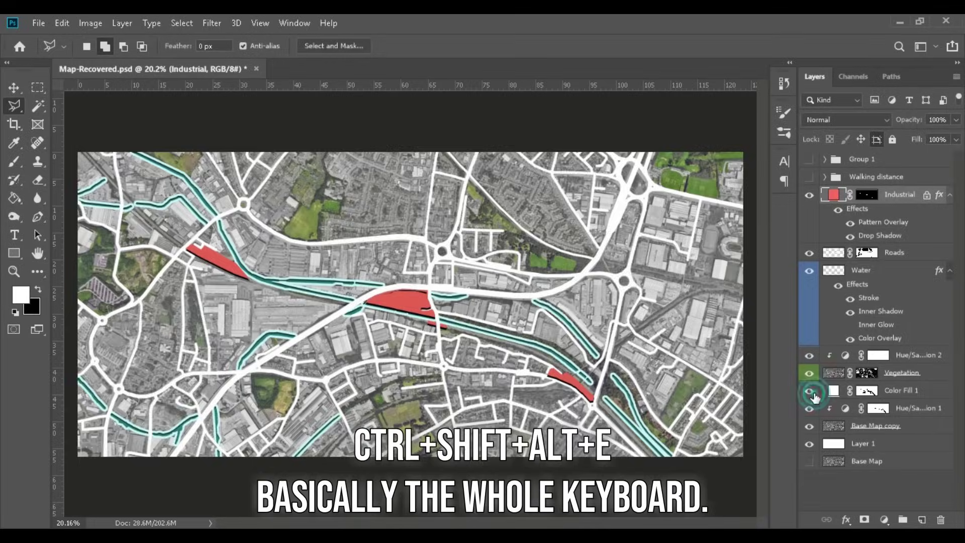
- Stamp all visible layers into a new merged layer above the Industrial layer
scroll(538, 431, down, 3)
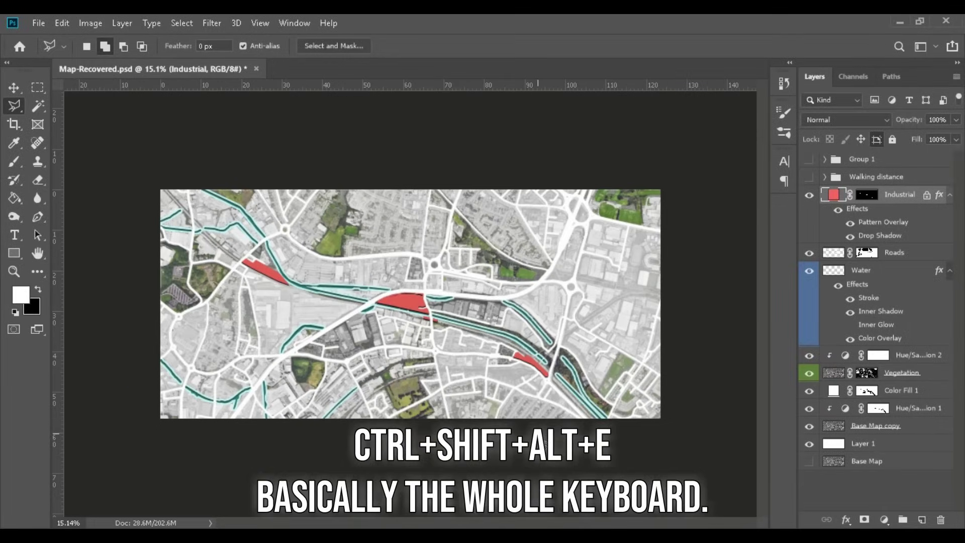
scroll(538, 431, up, 2)
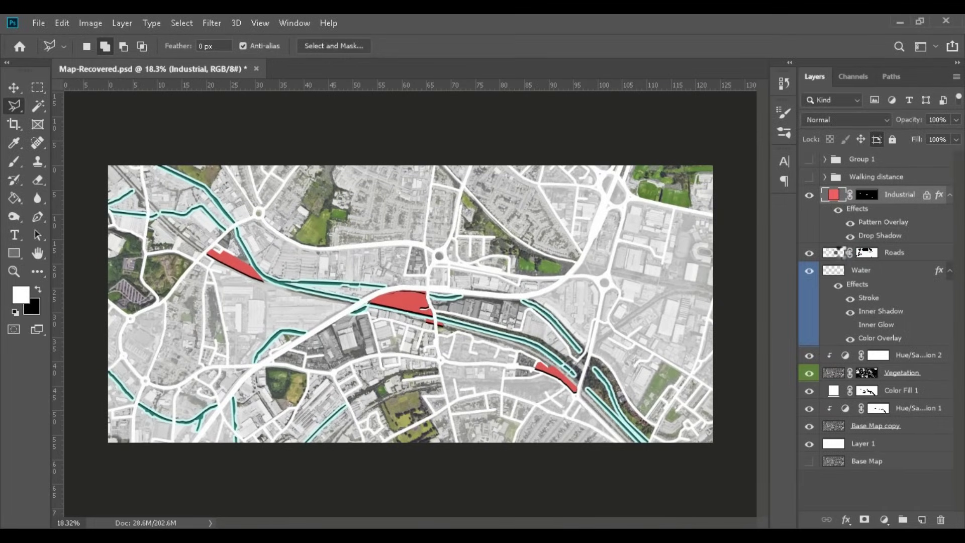
key(ctrl+shift+alt+e)
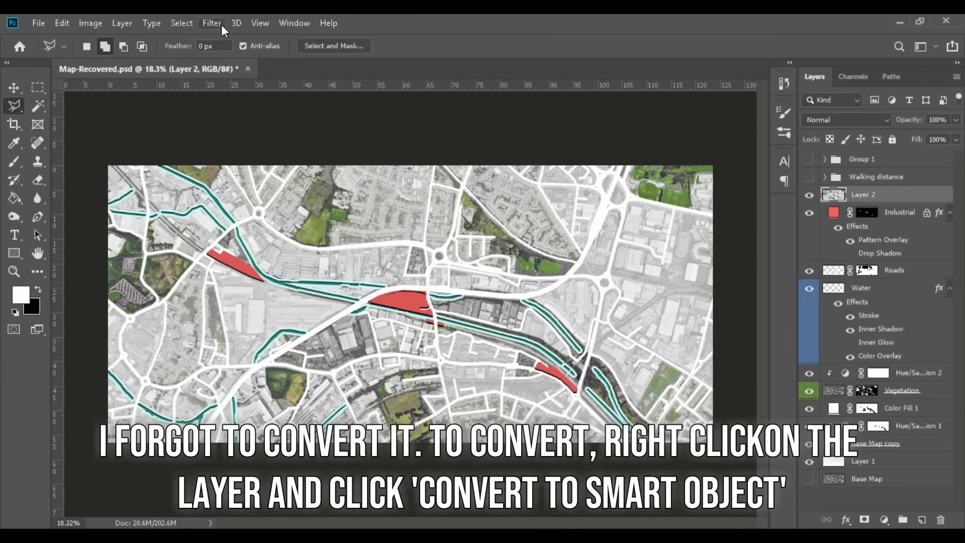
- Grade the stamped layer in Camera Raw: exposure -0.15, contrast +23, highlights +21, shadows -7, clarity +13, dehaze +4, vibrance +9, saturation +3
click(211, 23)
click(240, 105)
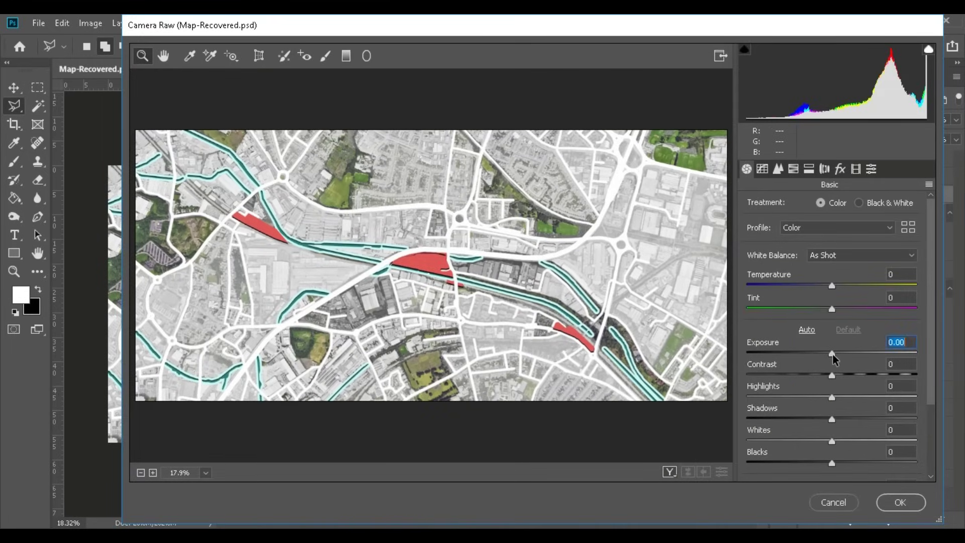
drag(832, 358, 822, 408)
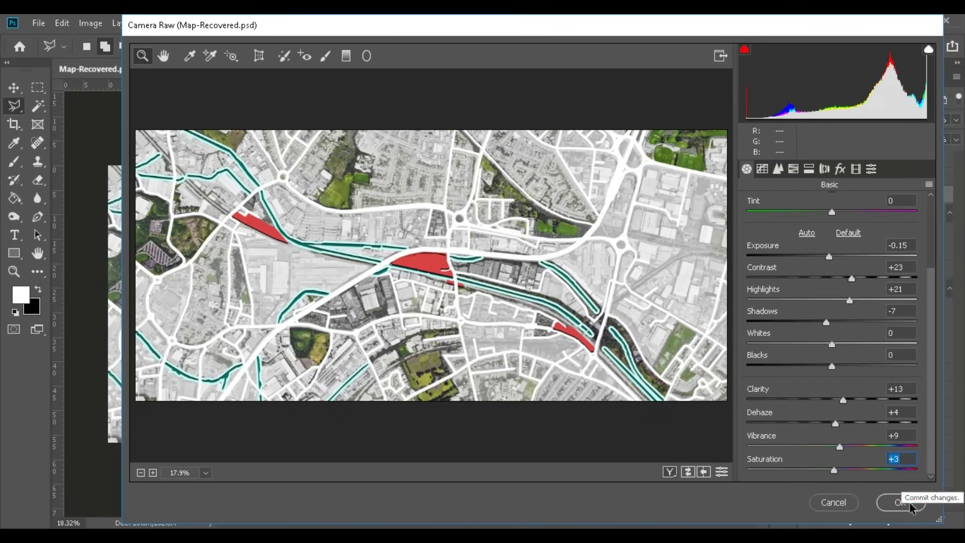
click(912, 504)
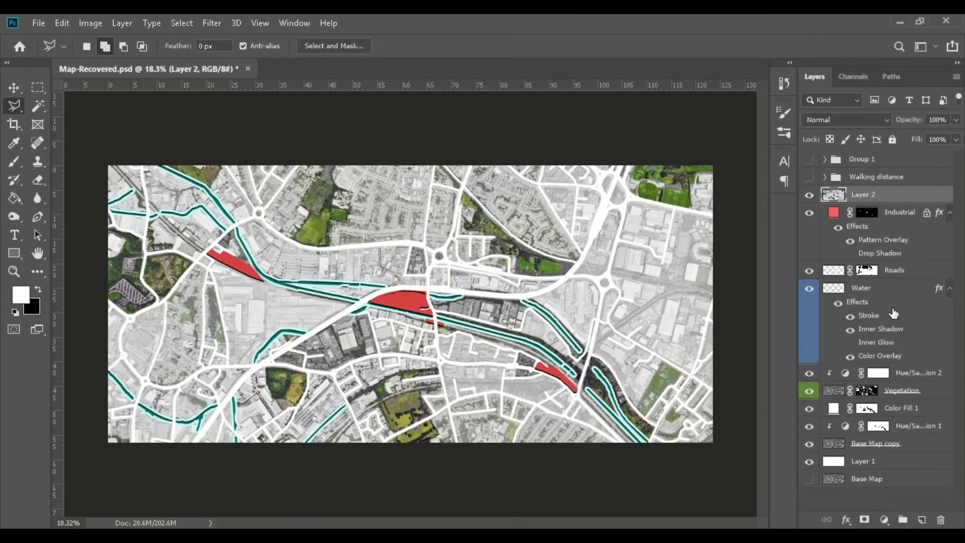
- Show the Walking distance and Group 1 overlays, and place node copies at the western ends of the western and south-eastern red sites
click(809, 178)
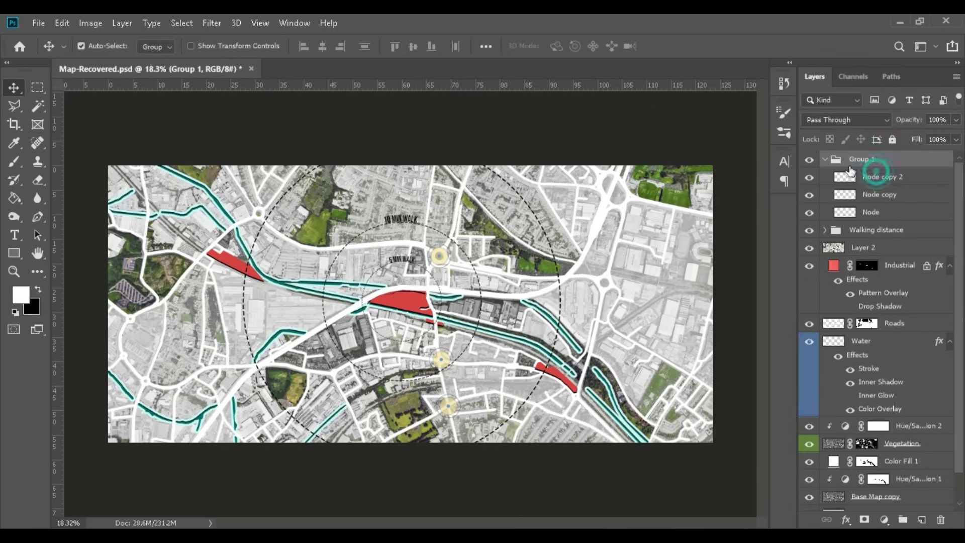
click(875, 174)
click(98, 47)
drag(446, 250, 531, 214)
drag(540, 376, 211, 248)
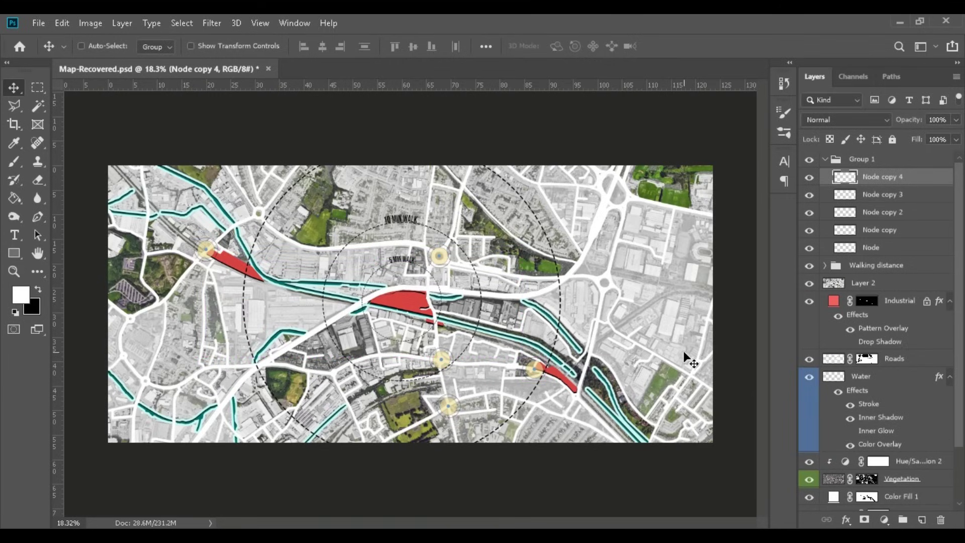